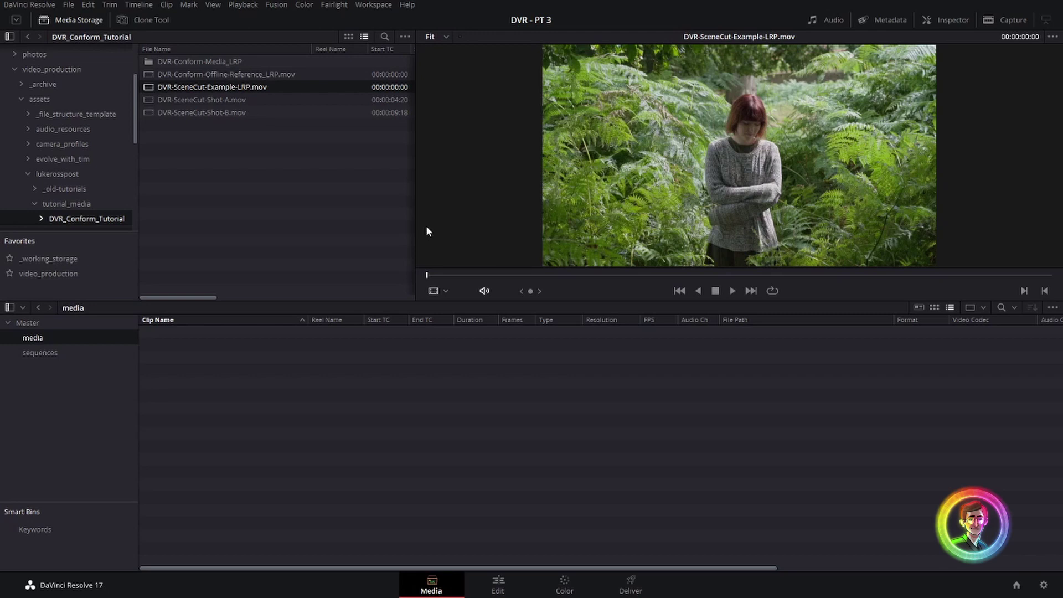
- Open Scene Cut Detection for DVR-SceneCut-Example-LRP.mov and preview the clip from its start
drag(438, 272, 397, 241)
right_click(236, 86)
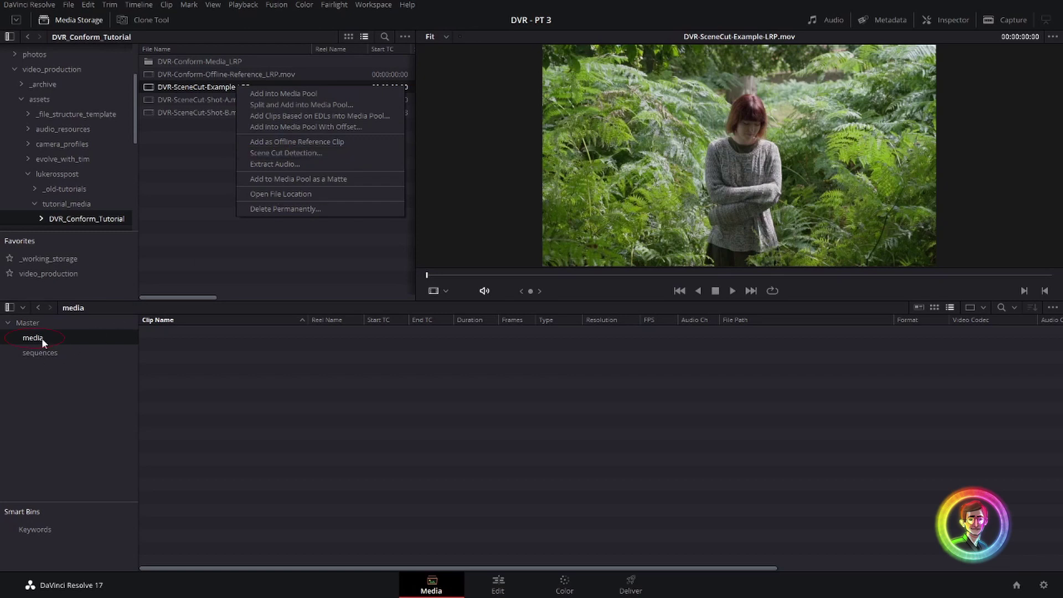
click(359, 149)
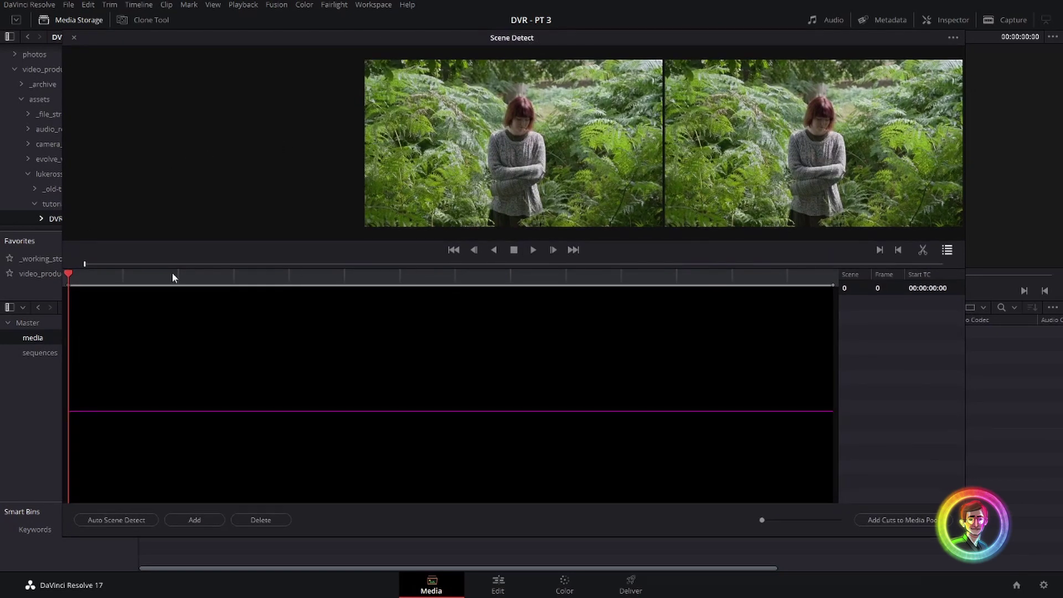
drag(137, 281, 476, 271)
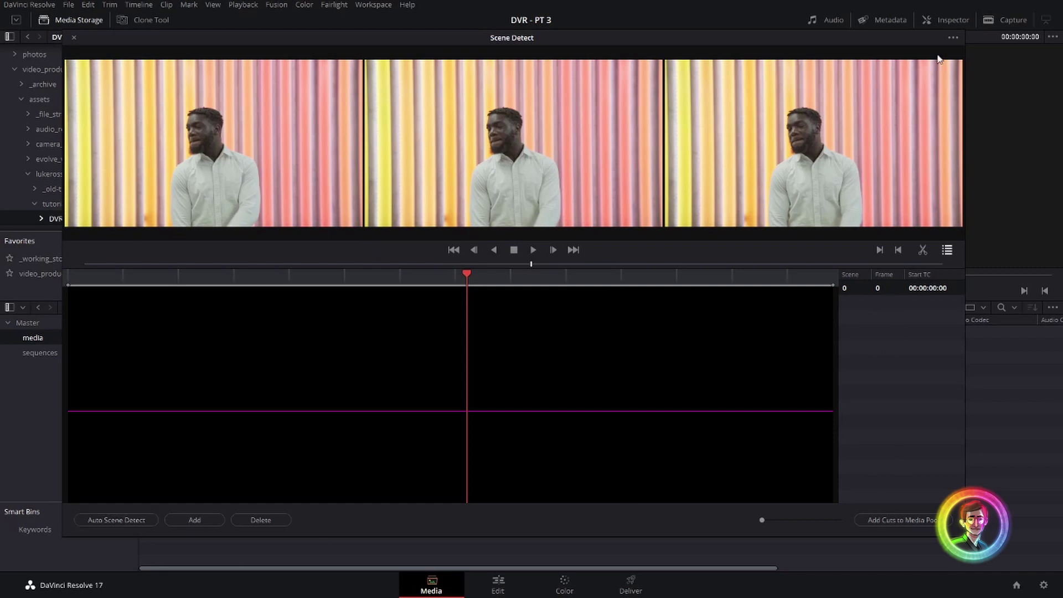
click(953, 38)
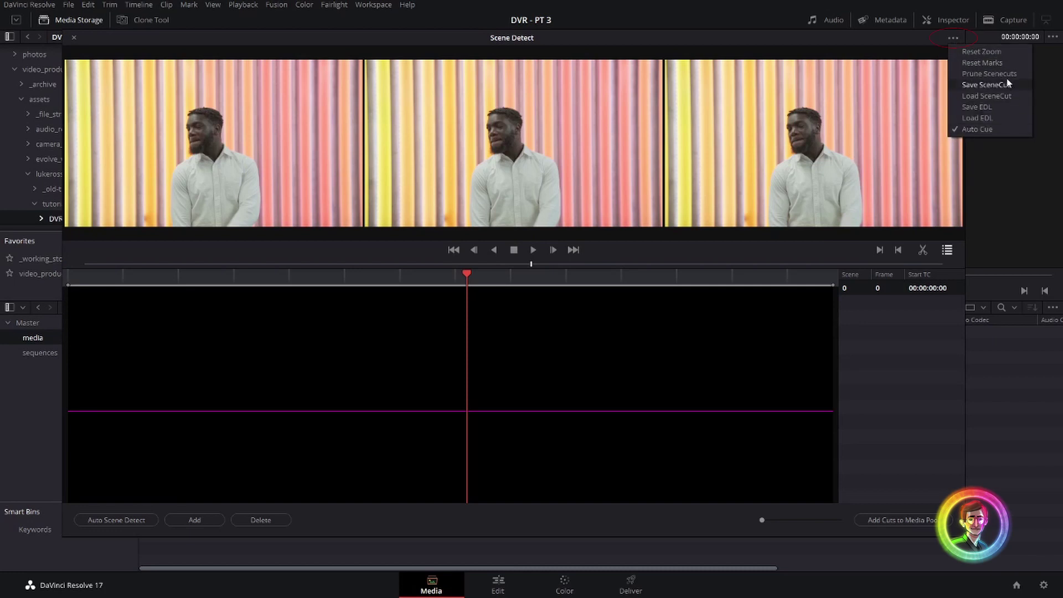
click(976, 63)
drag(467, 287, 31, 287)
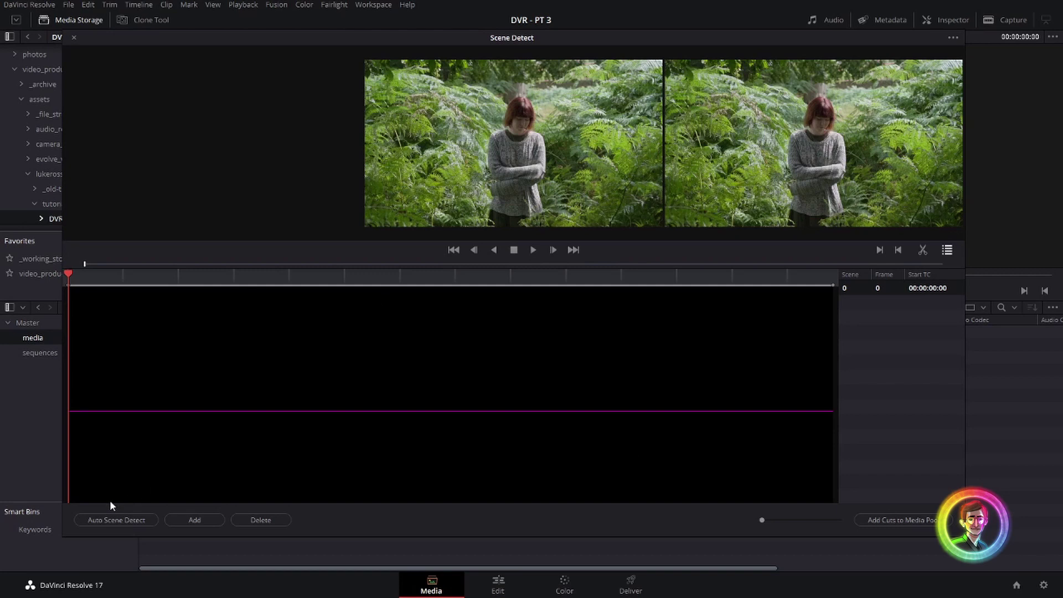
- Run Auto Scene Detect to list eight scenes, then step between the scene 3–5 cuts
click(122, 520)
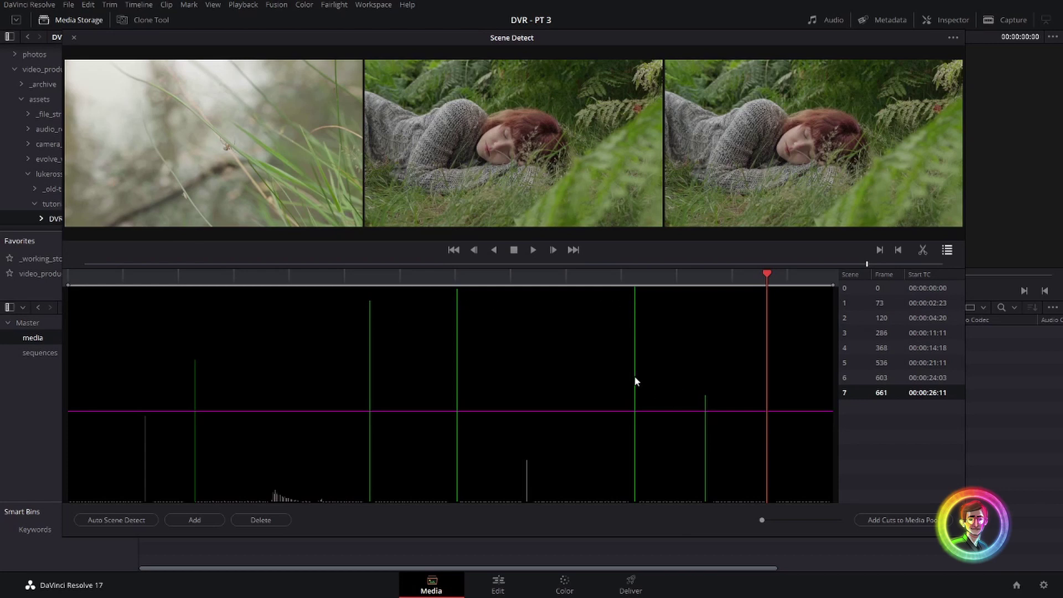
key(Up)
key(Up)
key(Up)
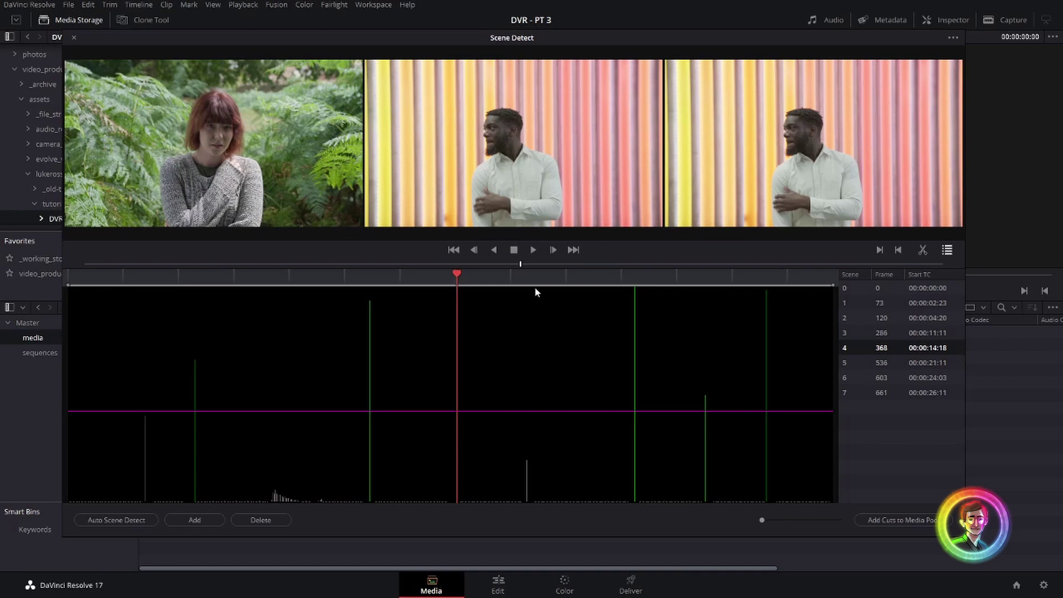
key(Up)
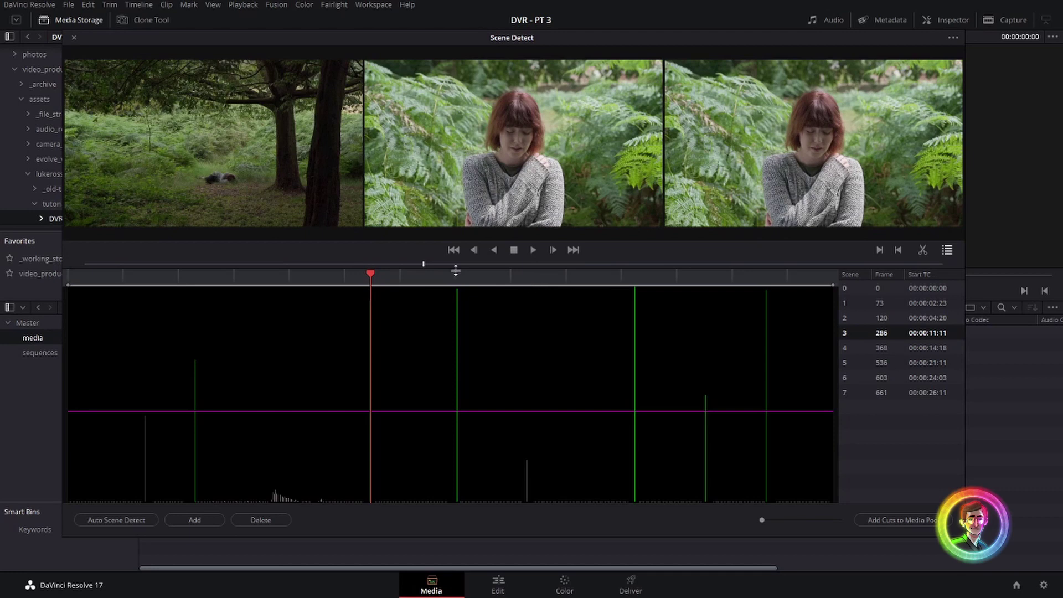
key(Down)
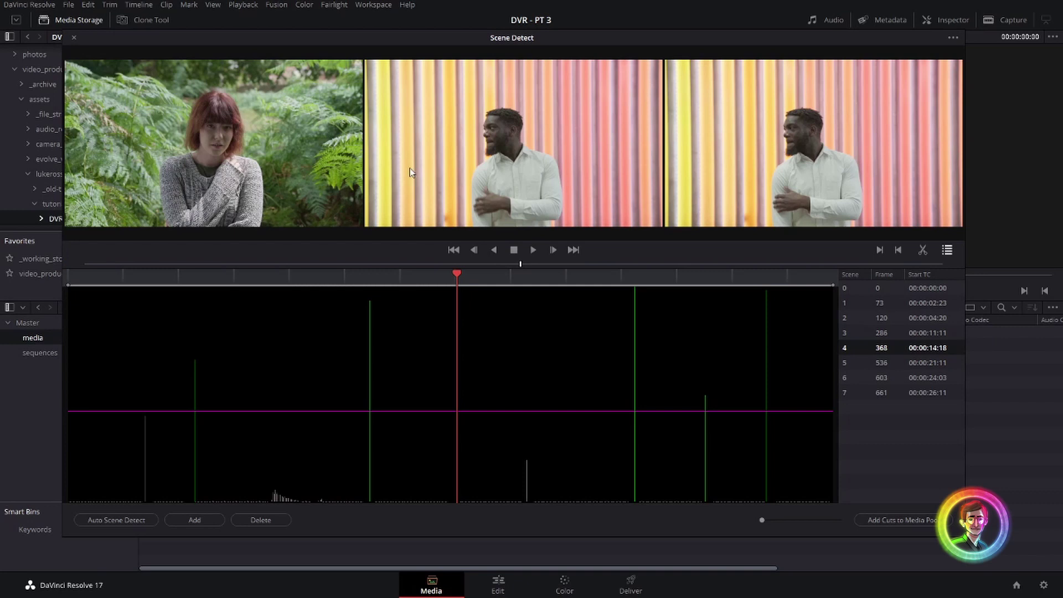
key(Down)
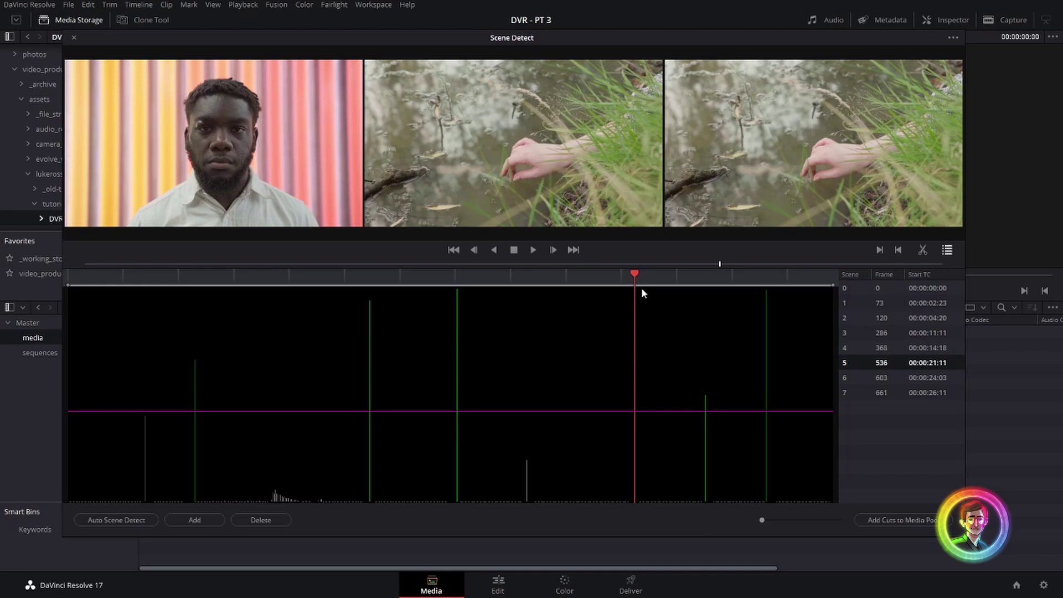
- Raise the detection threshold so the weak cuts at frames 73 and 603 drop out
click(432, 276)
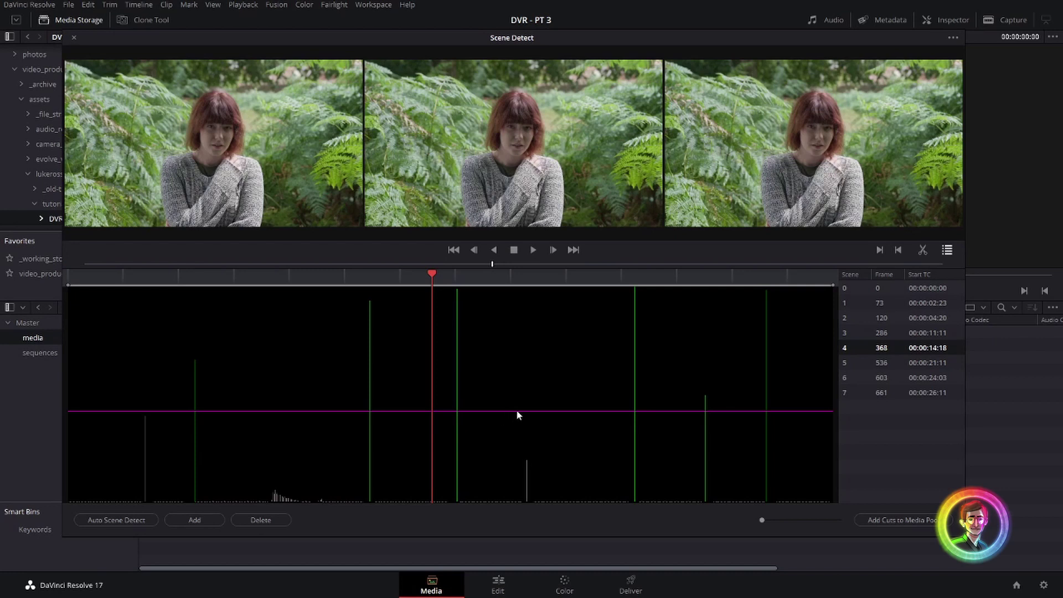
mouse_move(515, 410)
mouse_down()
mouse_move(520, 360)
mouse_move(556, 363)
mouse_move(566, 377)
mouse_move(683, 379)
mouse_move(697, 421)
mouse_move(361, 407)
mouse_move(279, 343)
mouse_up()
click(537, 362)
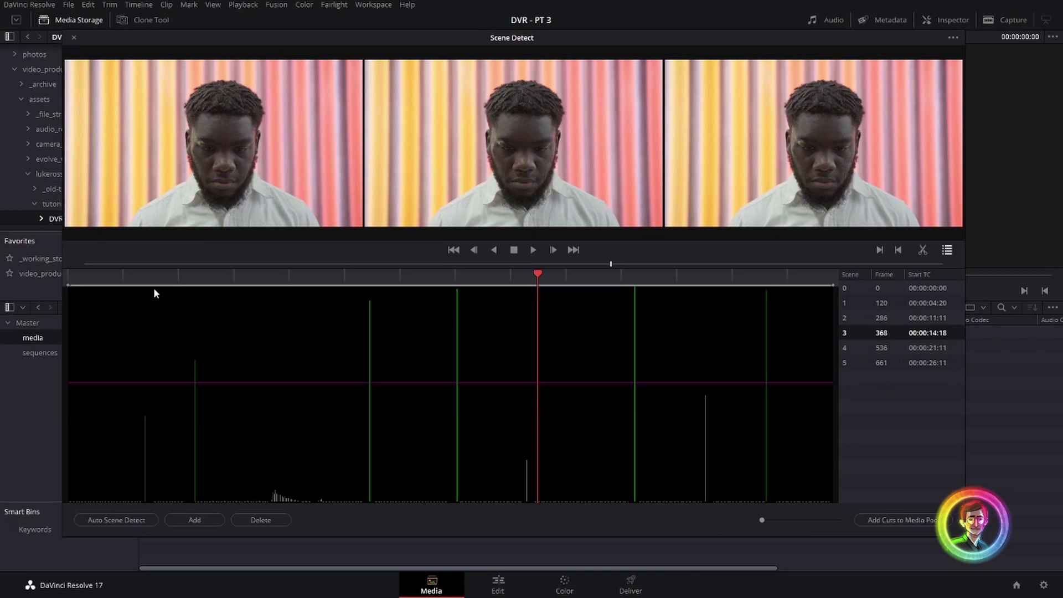
drag(187, 273, 143, 285)
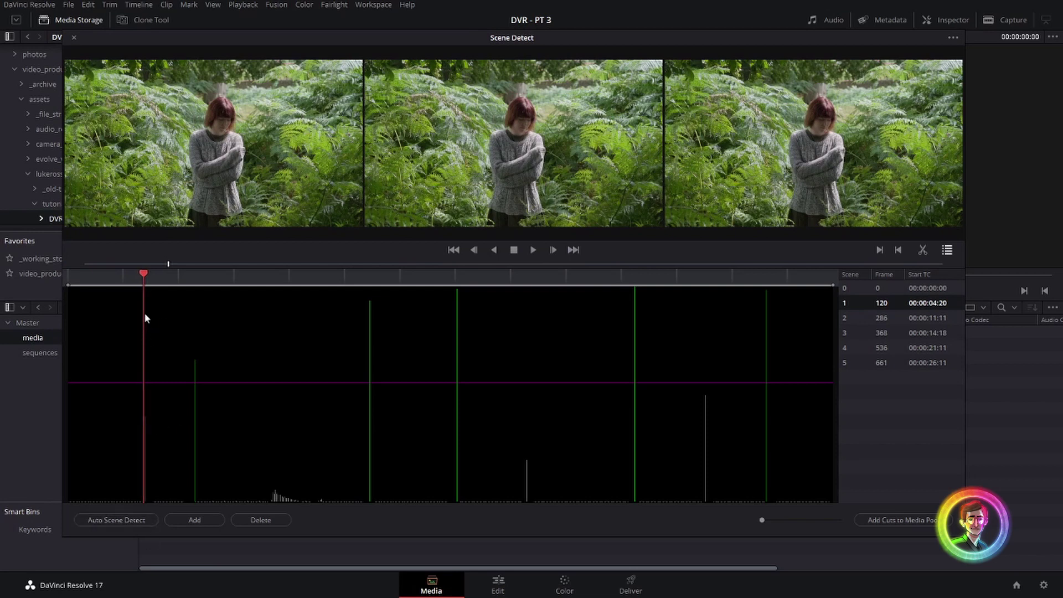
- Step through the remaining cuts from the subway shot through scenes 1 to 5
click(195, 400)
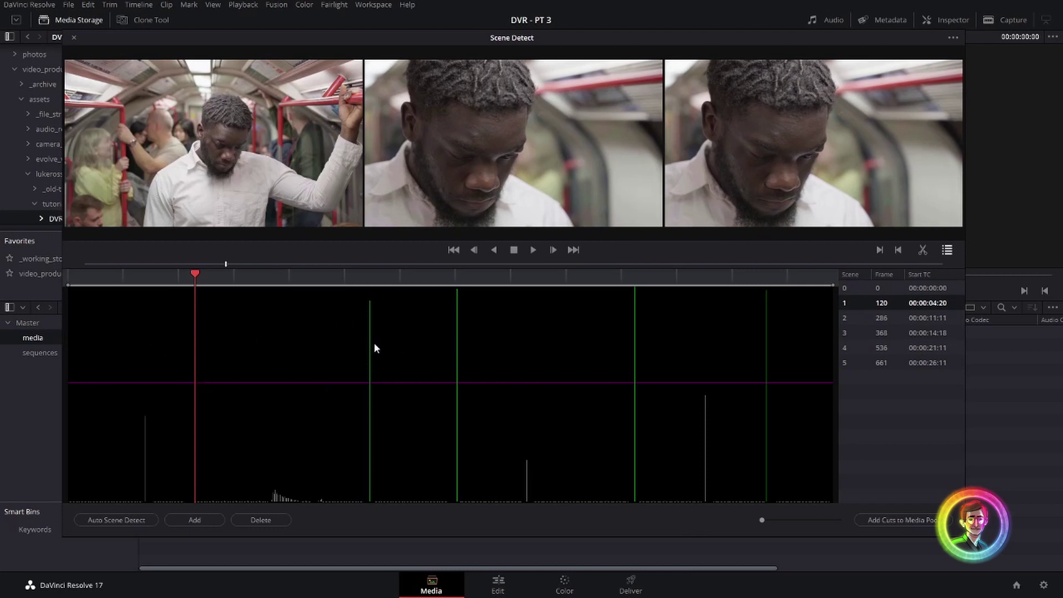
key(Down)
key(Down)
key(Down)
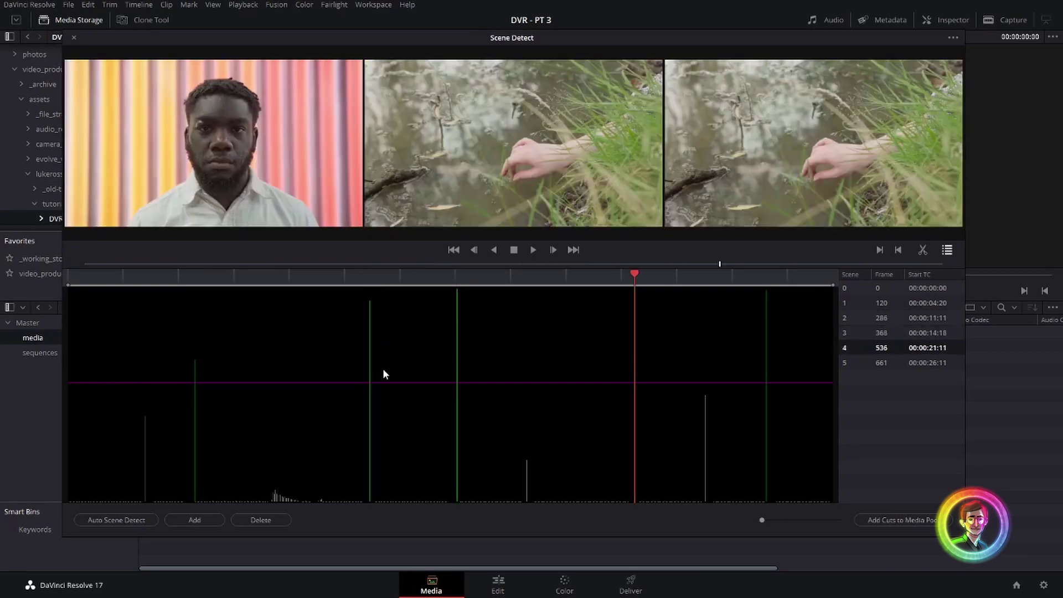
key(Down)
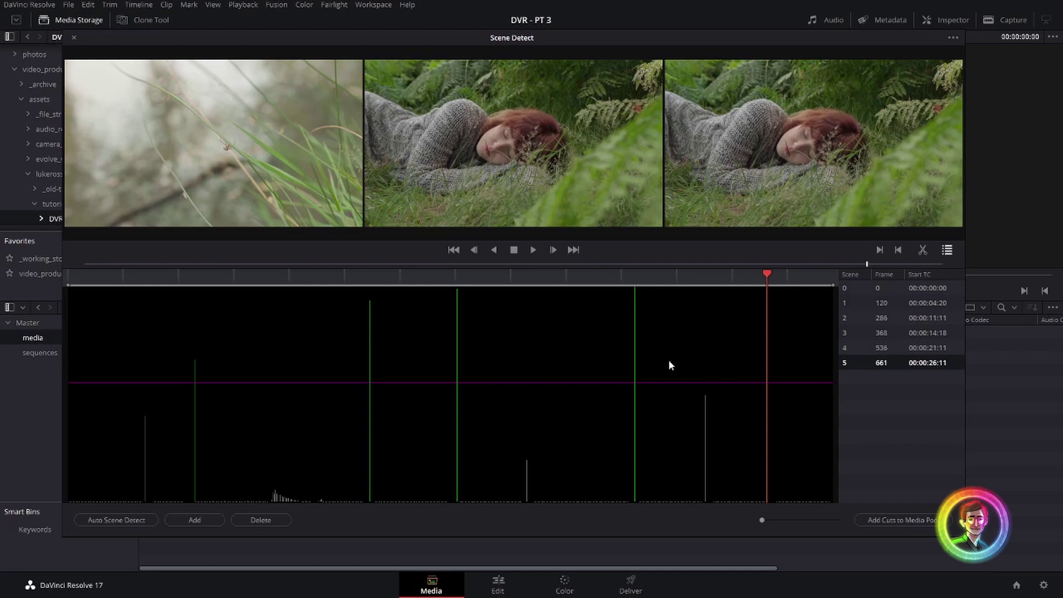
key(Up)
key(Up)
key(Up)
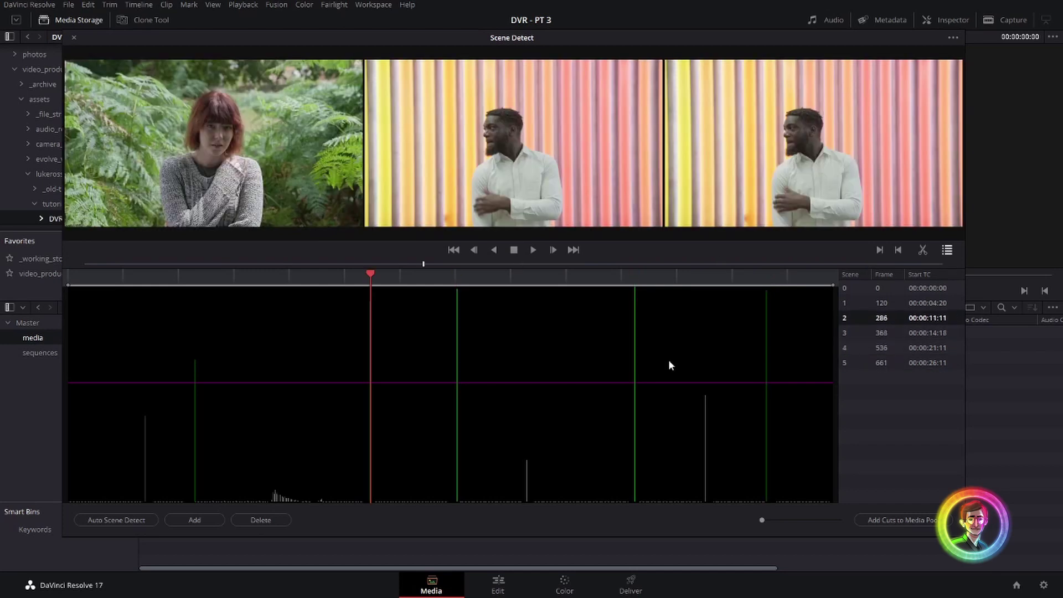
key(Up)
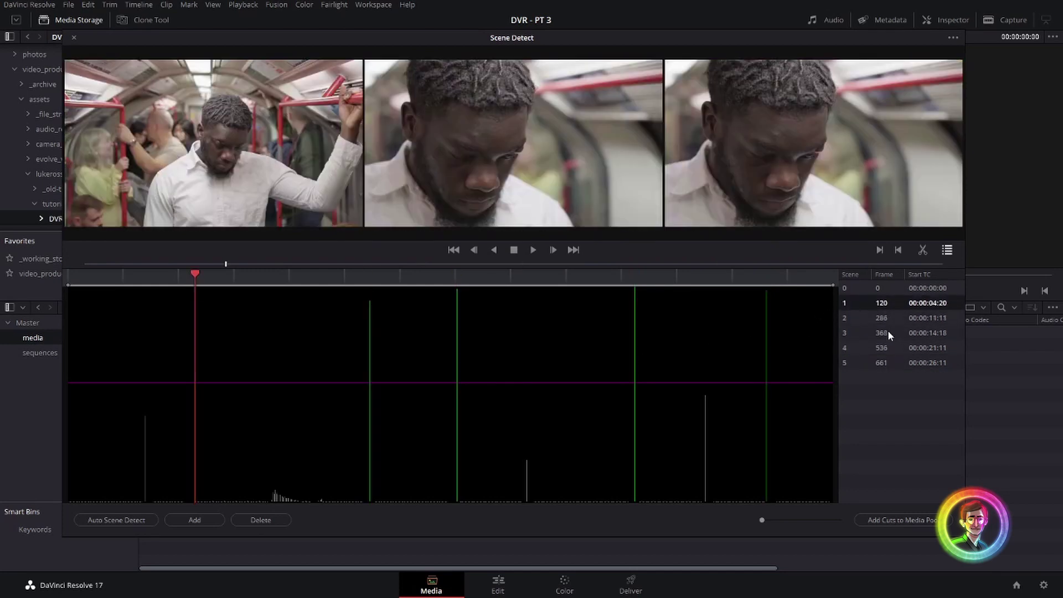
key(Down)
- Jump to the scene 5, 4 and 1 cuts and inspect the small spike near the wide train shot
click(890, 363)
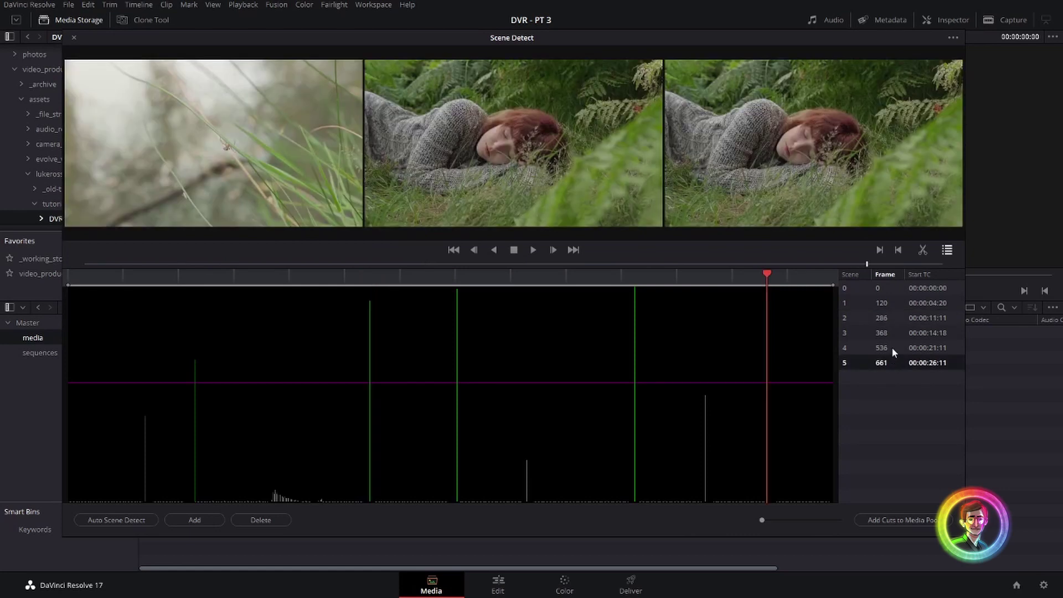
click(891, 347)
click(888, 302)
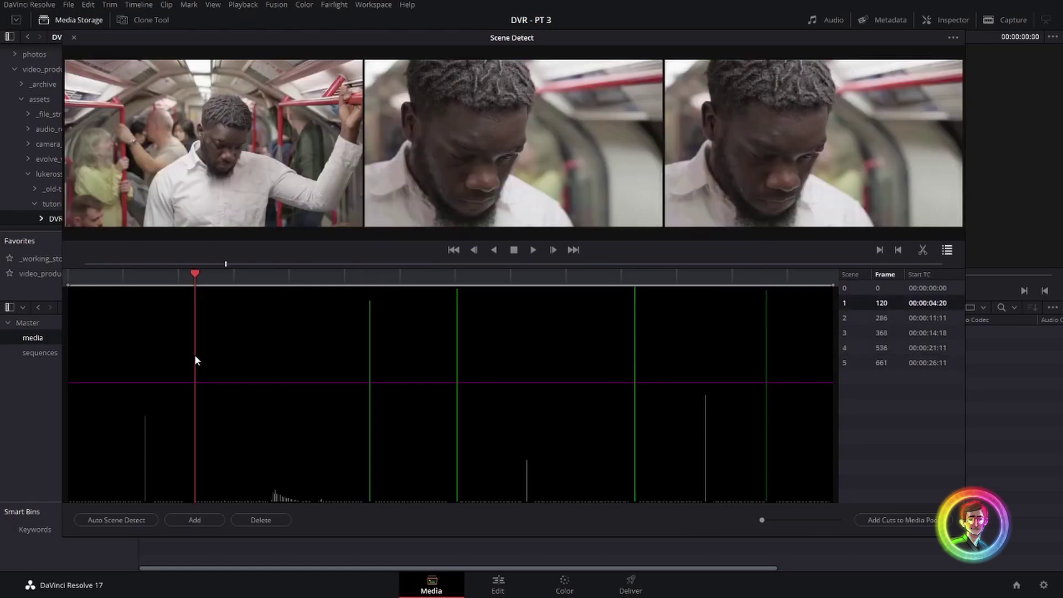
drag(195, 274, 152, 283)
key(Left)
key(Left)
key(Left)
key(Left)
key(Left)
key(Left)
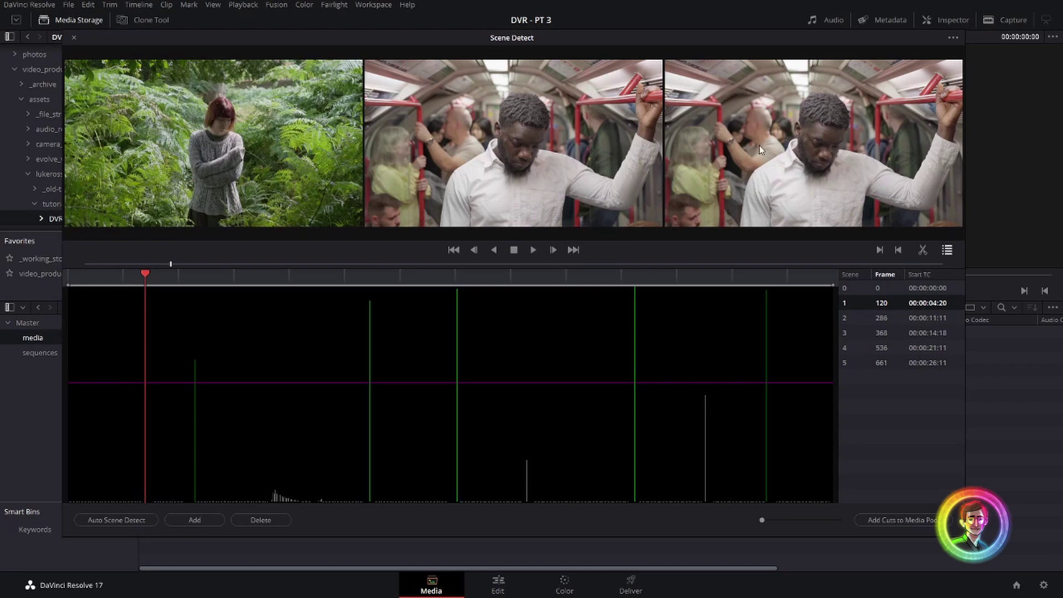
click(168, 299)
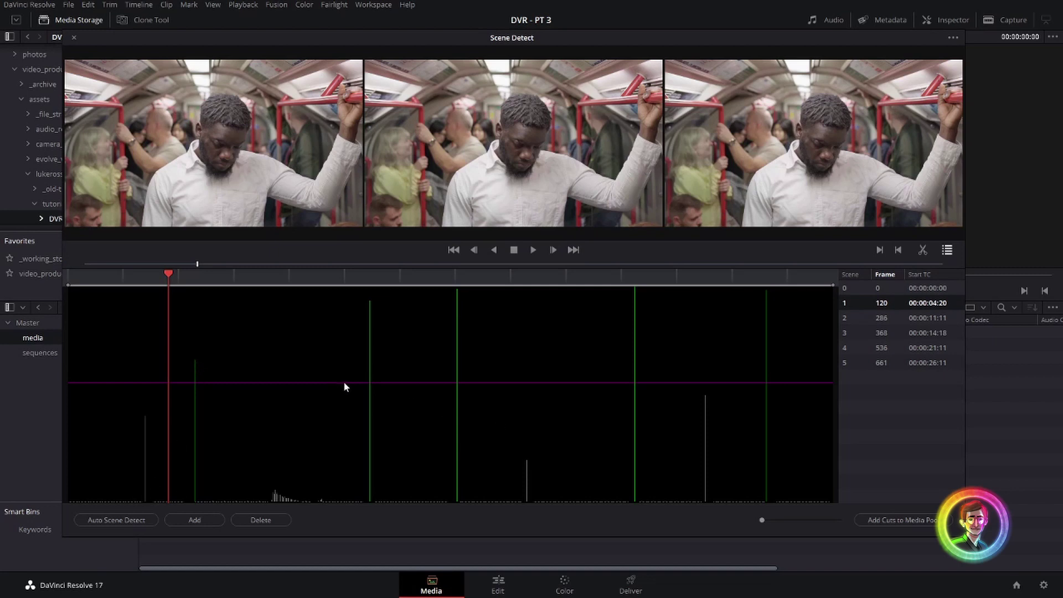
- Lower the threshold to bring back cuts at frames 73 and 603, checking cuts 73, 120 and 286
drag(343, 383, 344, 436)
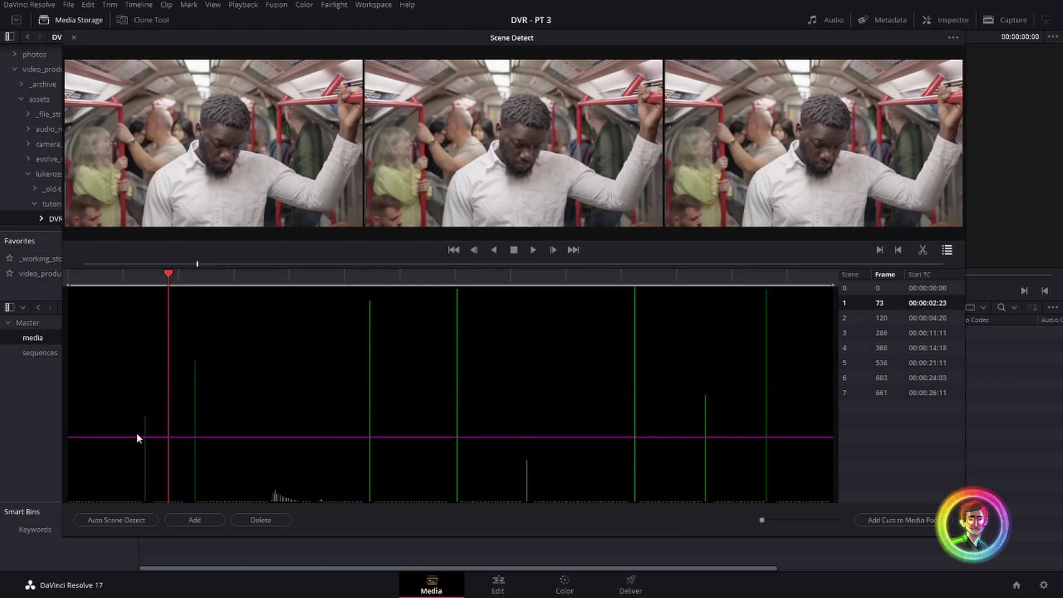
key(Up)
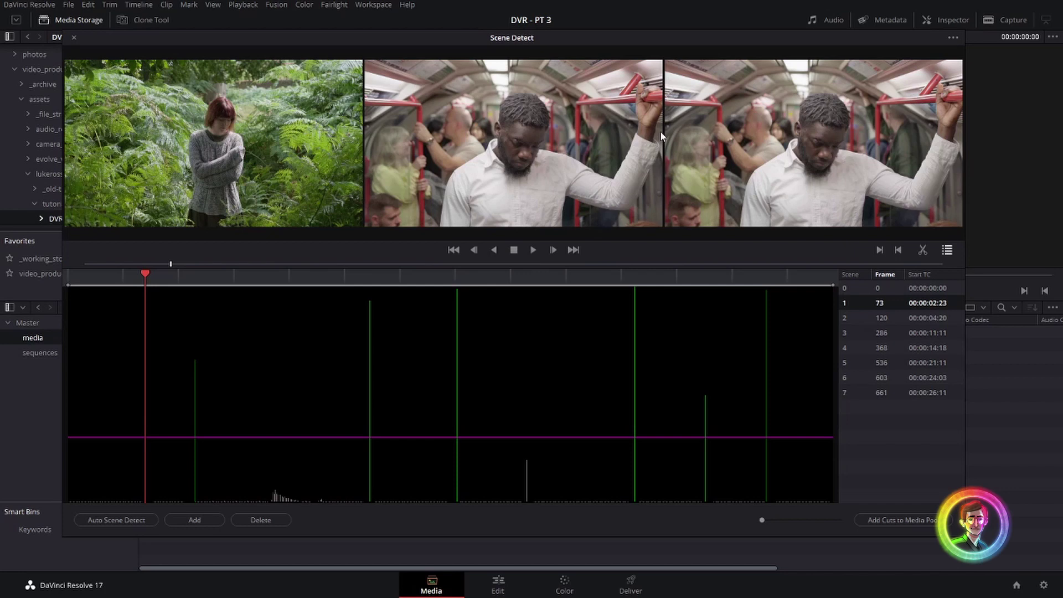
click(272, 275)
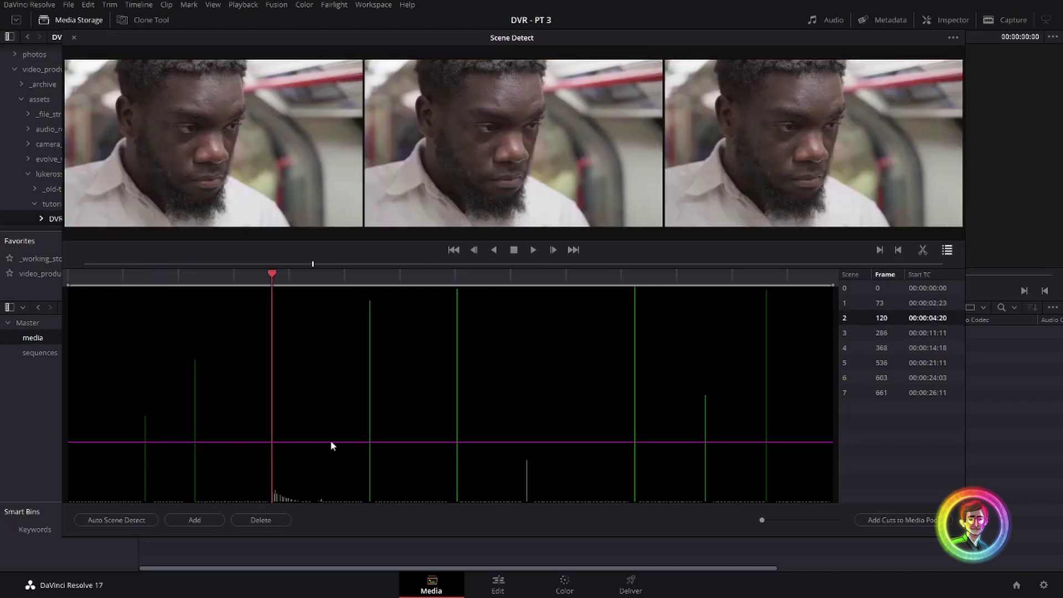
drag(331, 442, 331, 435)
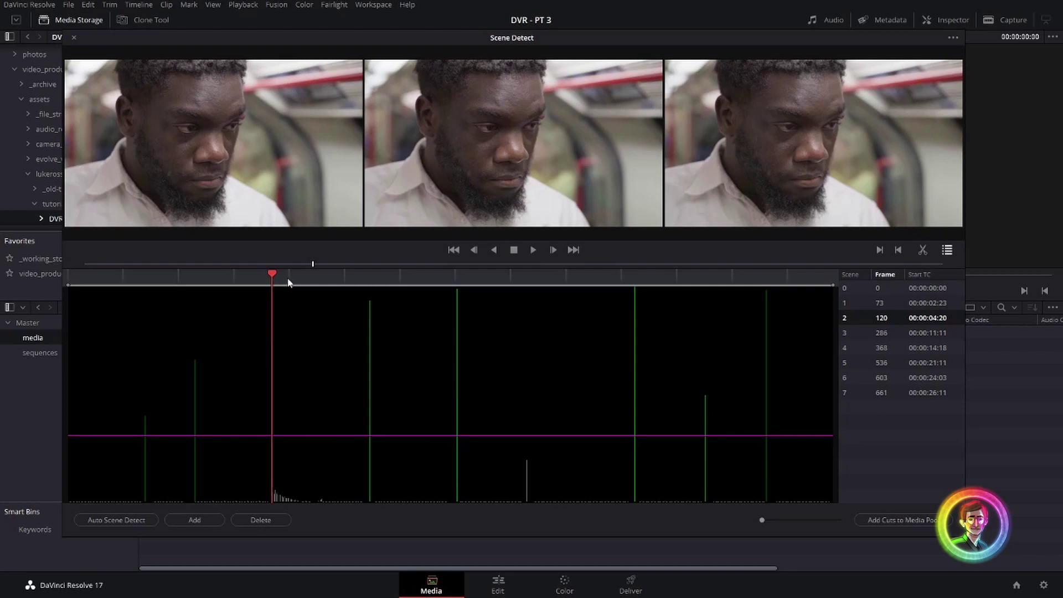
click(300, 275)
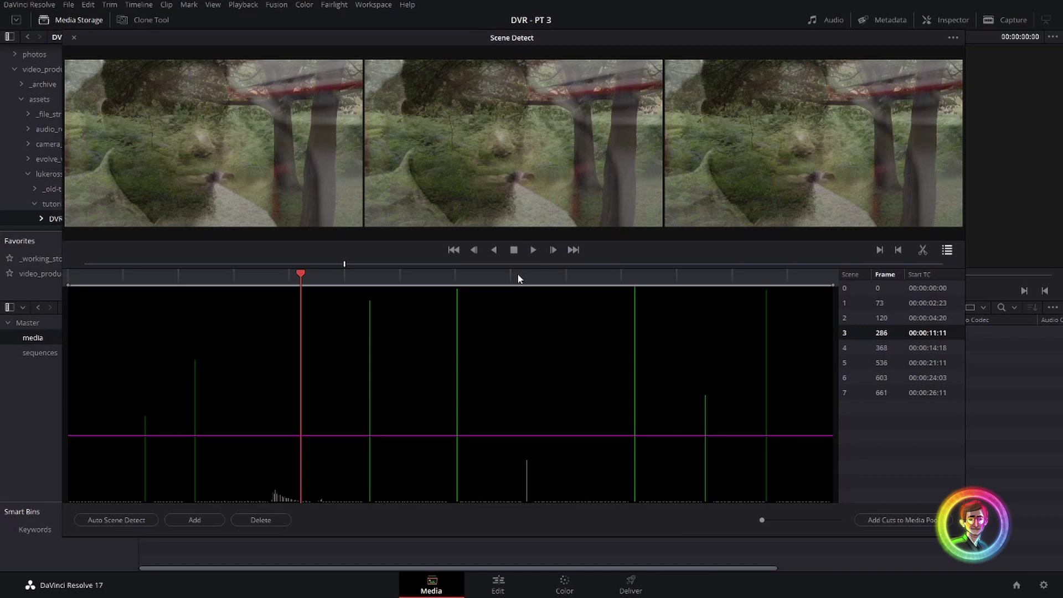
- Lower the threshold further so a cut appears at frame 434, then inspect it around scene 3
mouse_move(517, 274)
mouse_down()
mouse_move(532, 276)
mouse_move(525, 289)
mouse_up()
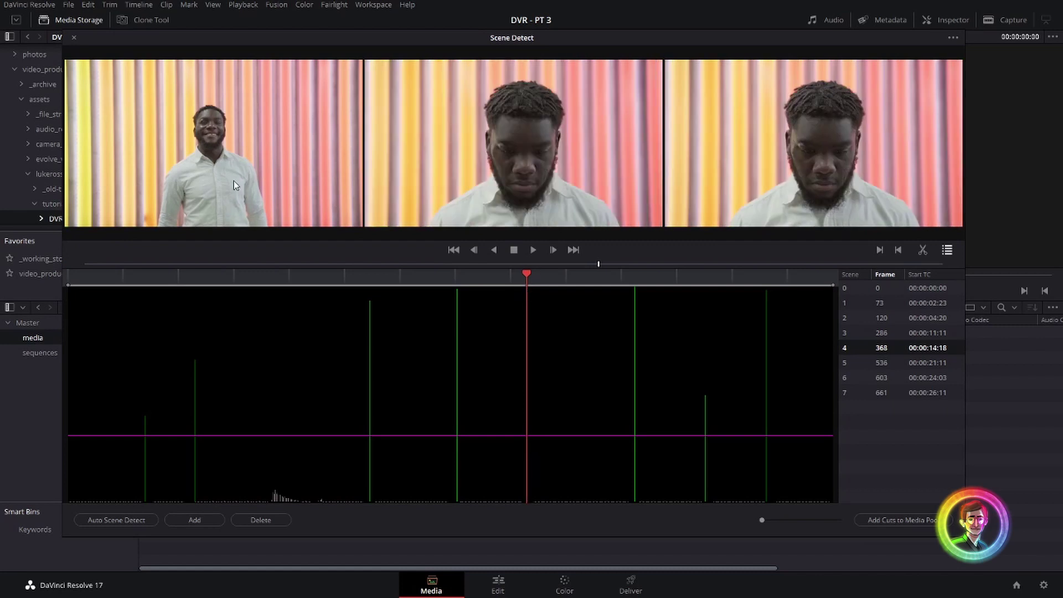
key(Down)
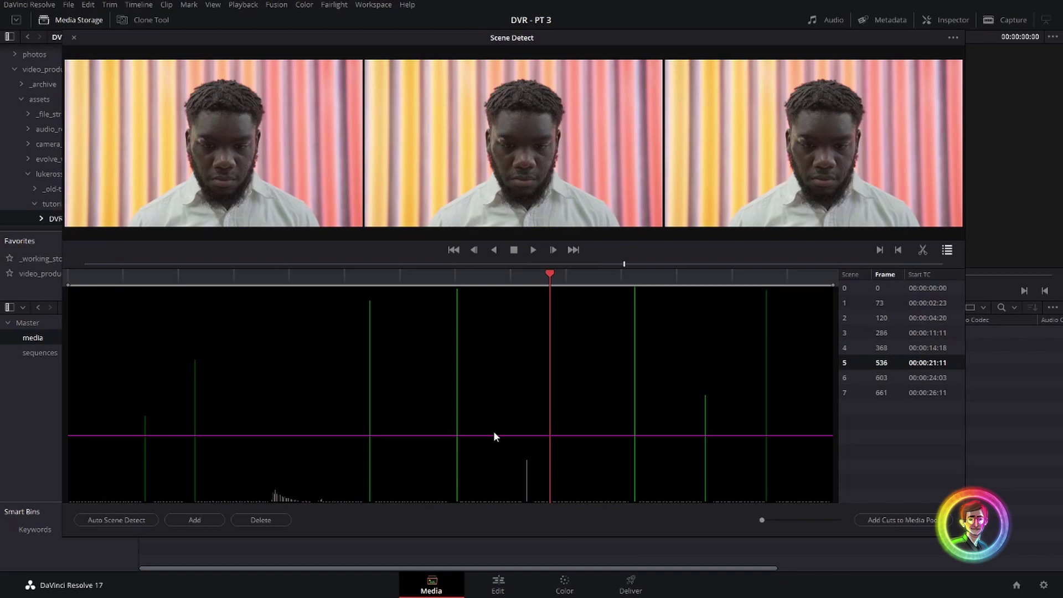
drag(494, 435, 497, 475)
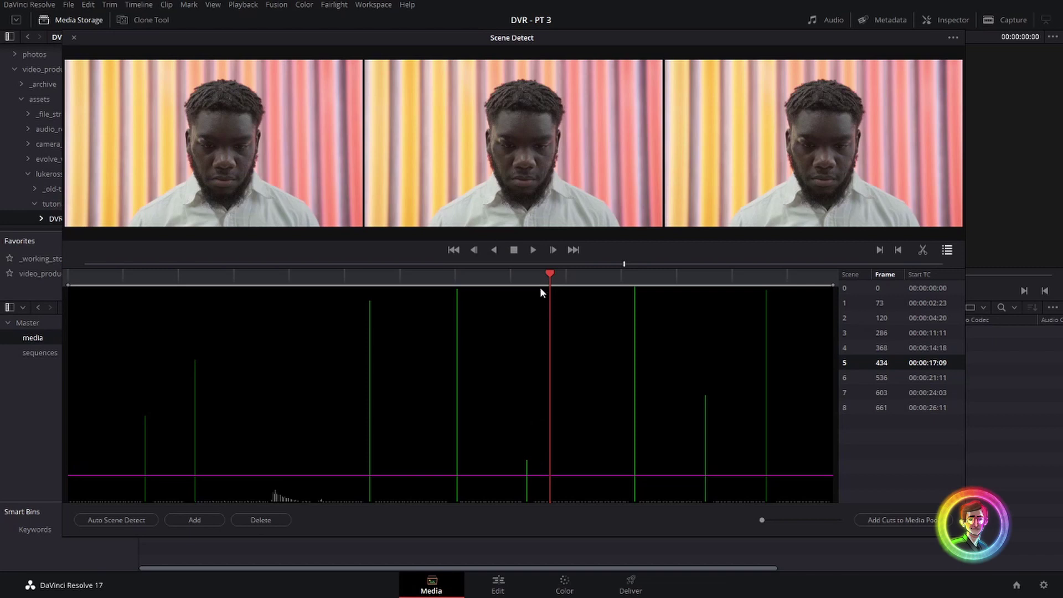
click(544, 306)
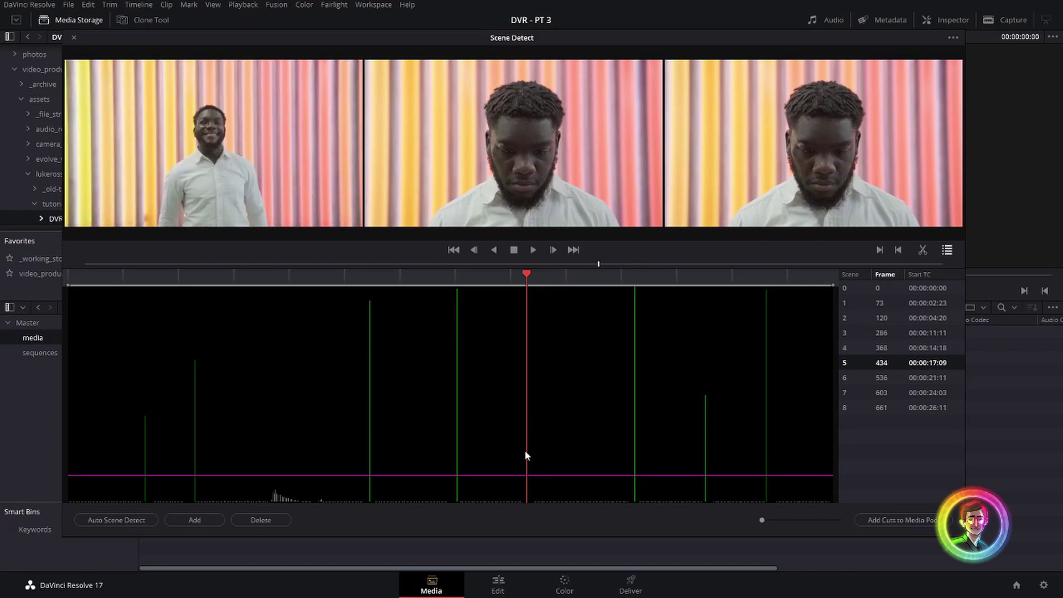
drag(269, 288, 70, 310)
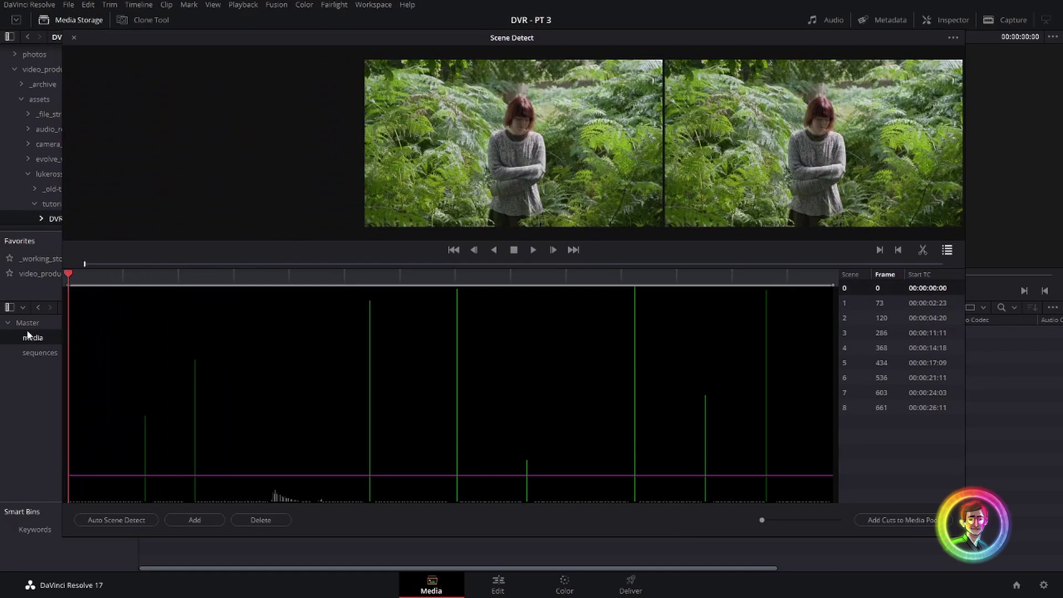
- Step through the cuts at frames 73, 120, 286 and 368, returning to the frame 434 cut
key(Down)
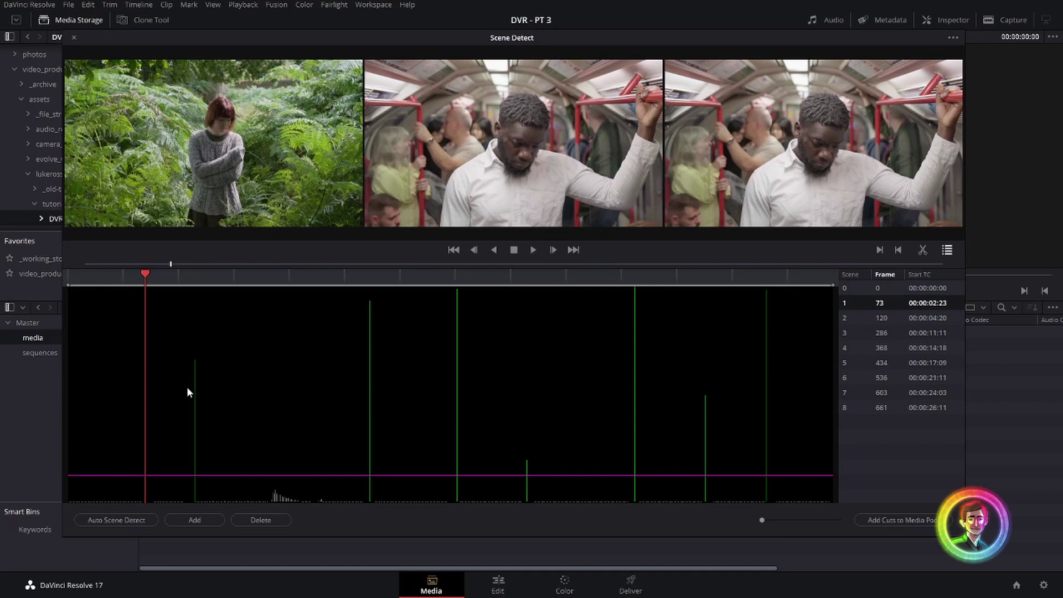
key(Down)
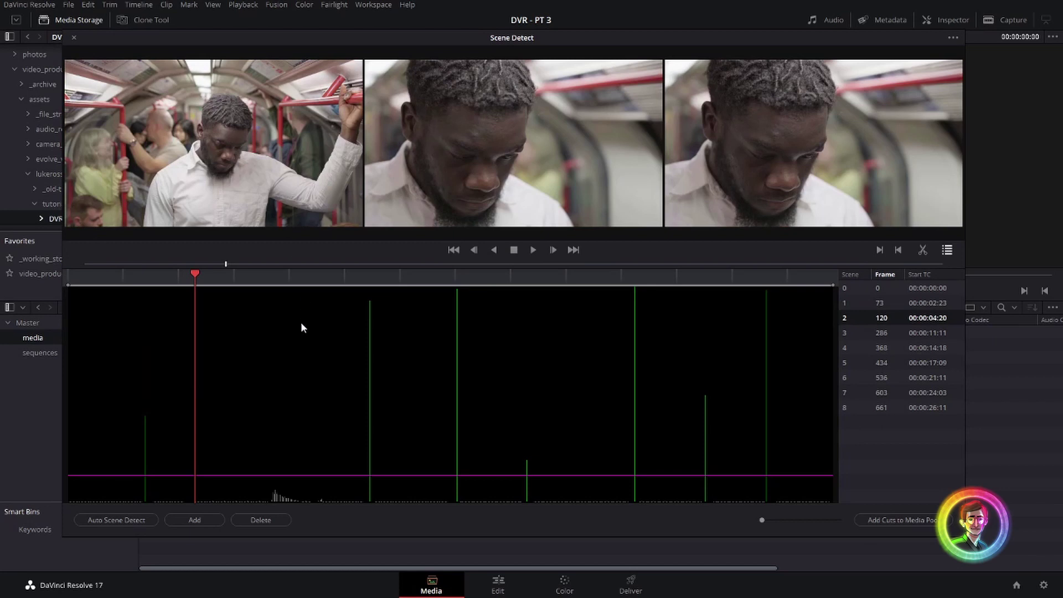
key(Down)
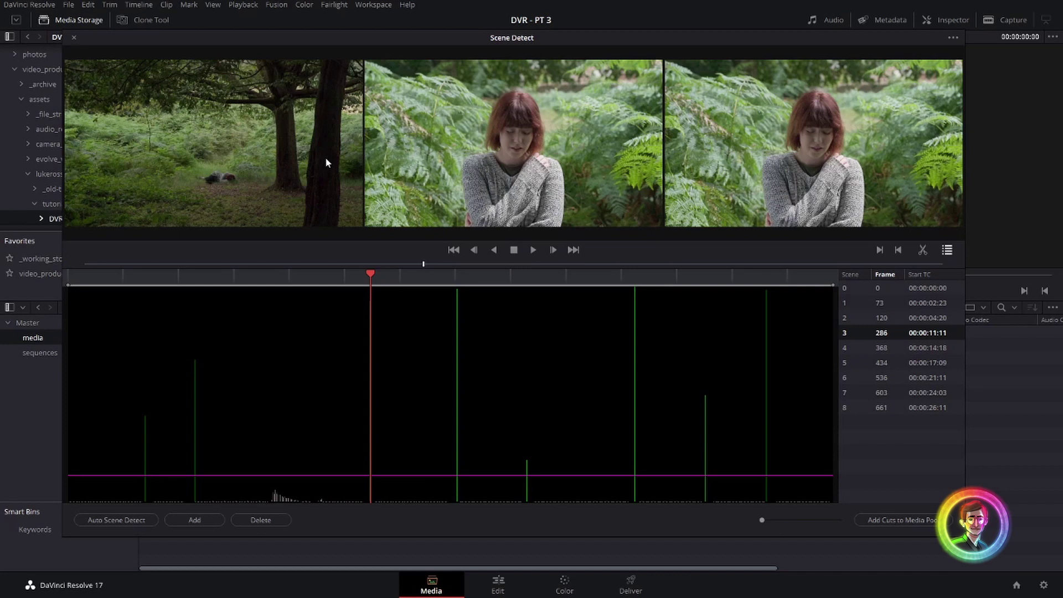
key(Down)
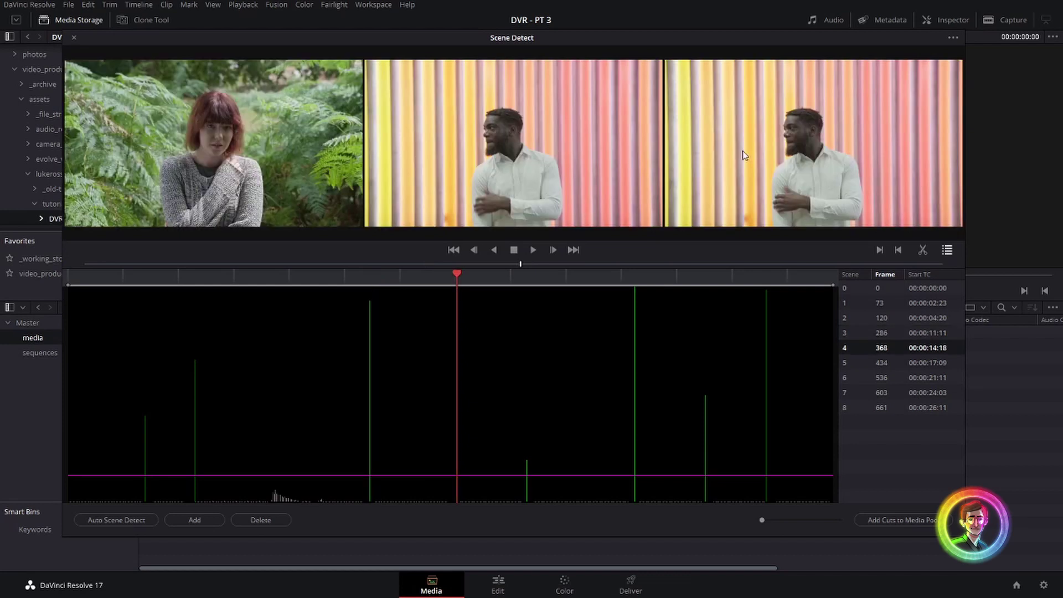
key(Down)
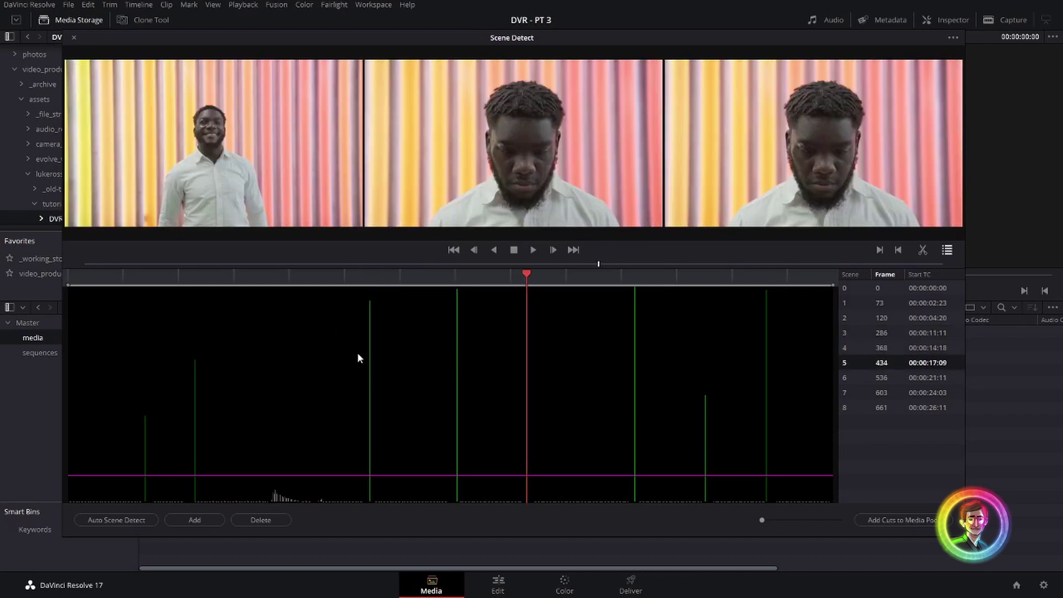
key(Down)
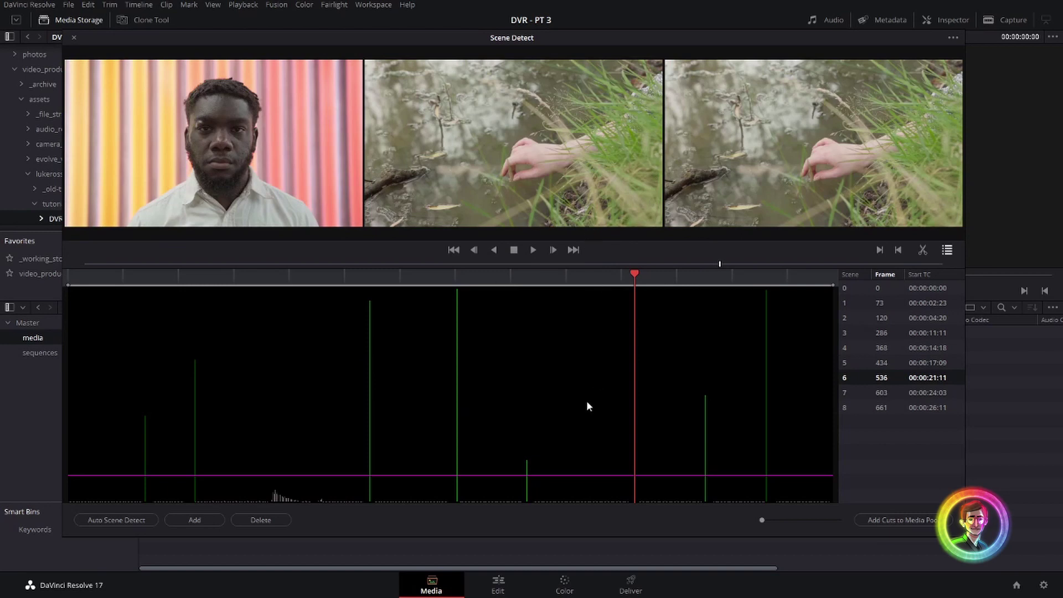
click(529, 472)
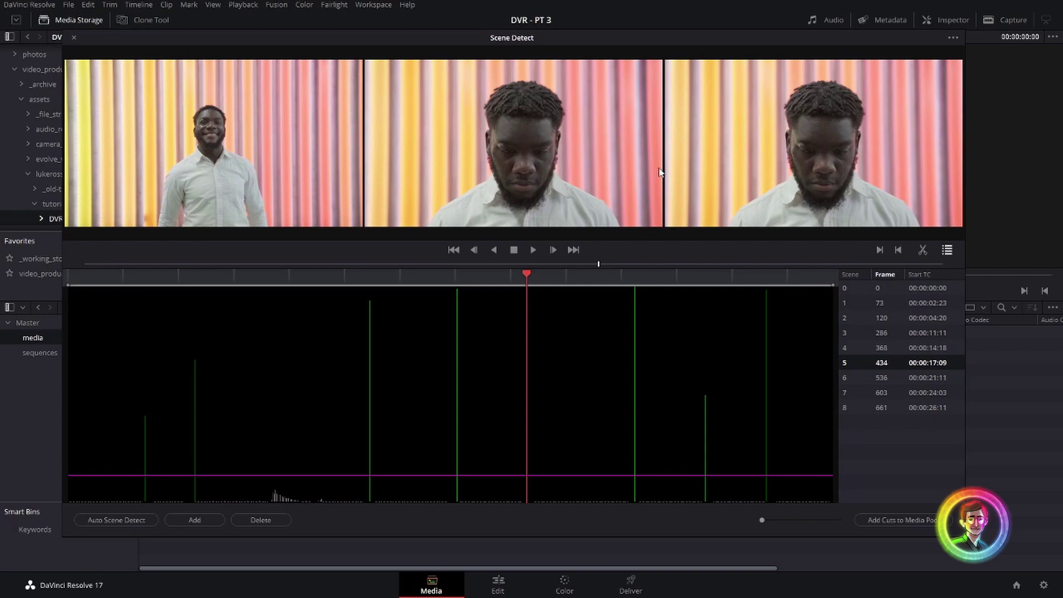
- Check the cuts at 536, 603 and 661, scrub the clip's end, then lower the threshold further
key(Down)
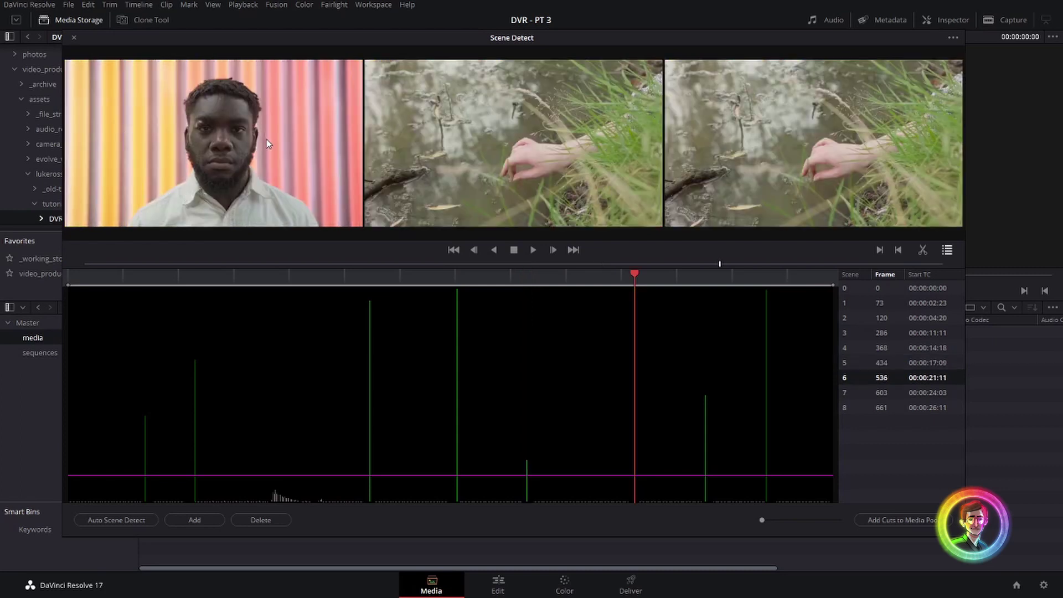
key(Down)
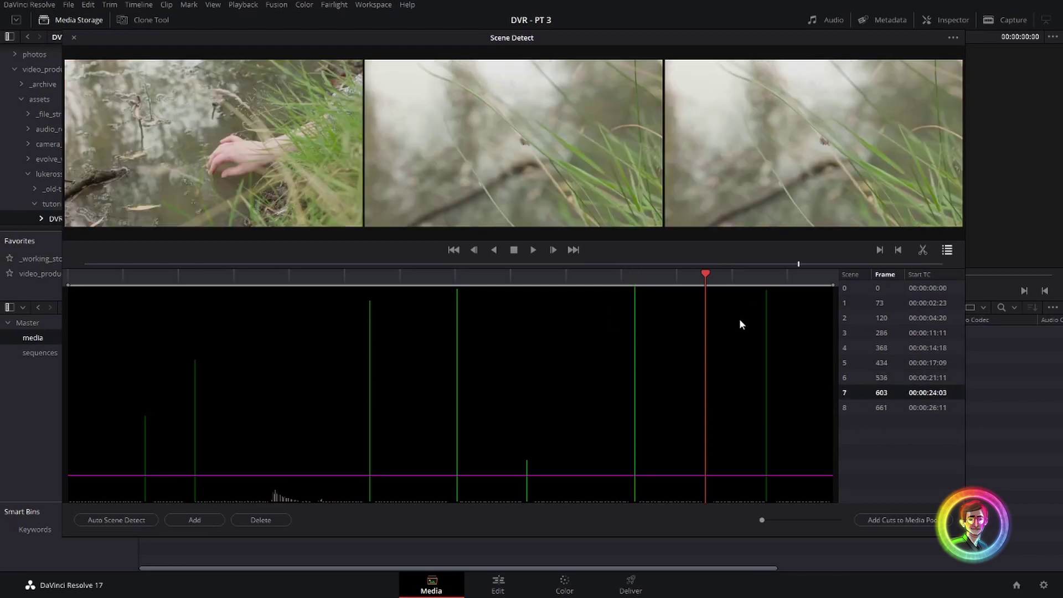
key(Down)
drag(817, 274, 495, 277)
mouse_move(273, 277)
mouse_down()
mouse_move(305, 271)
mouse_move(258, 278)
mouse_up()
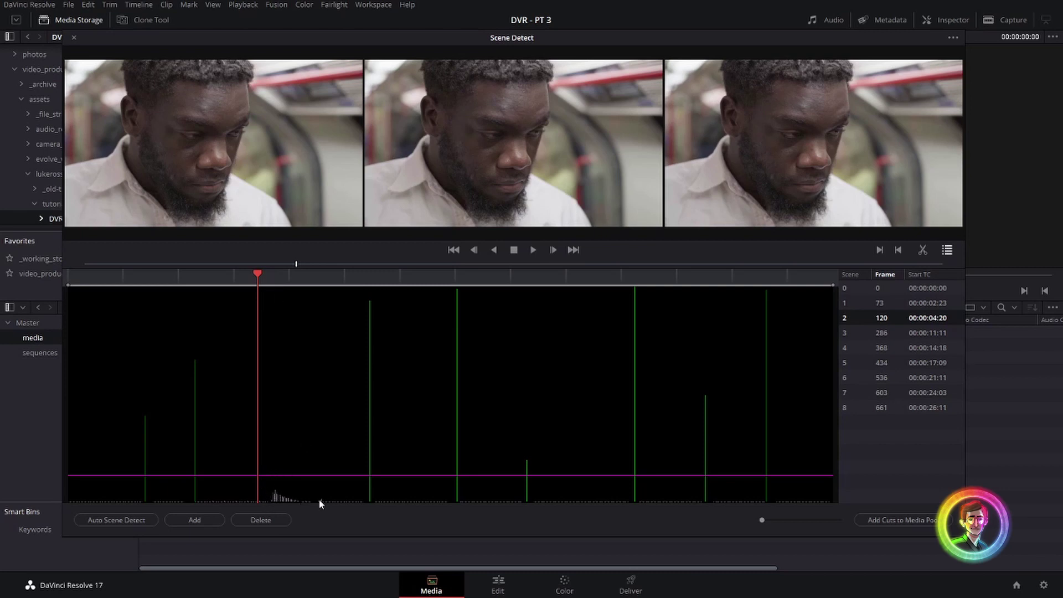
drag(238, 477, 246, 500)
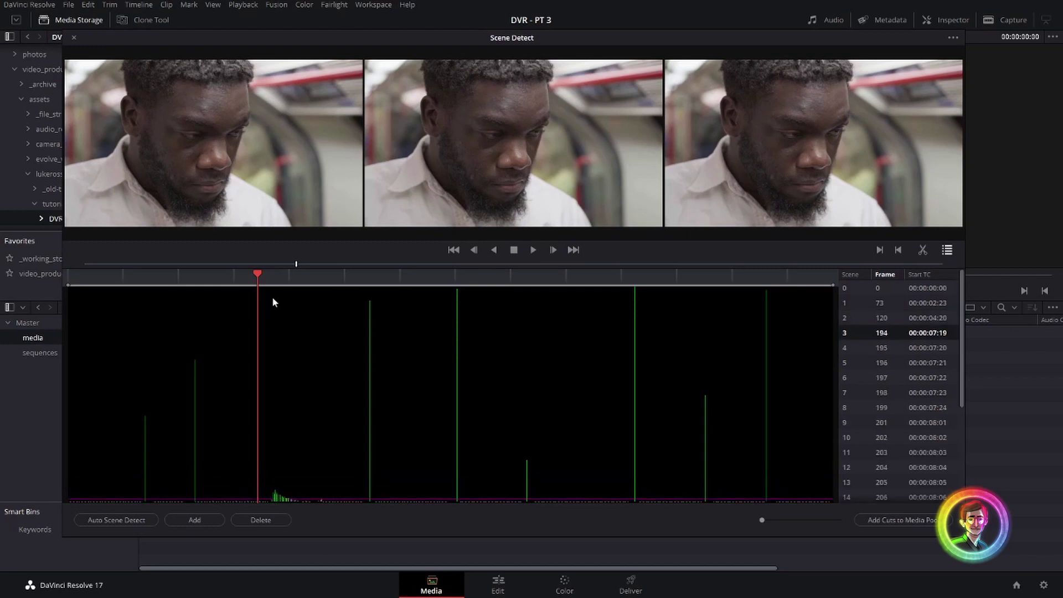
- Review the short spurious cuts at frames 201 through 205 inside the dissolve
click(944, 423)
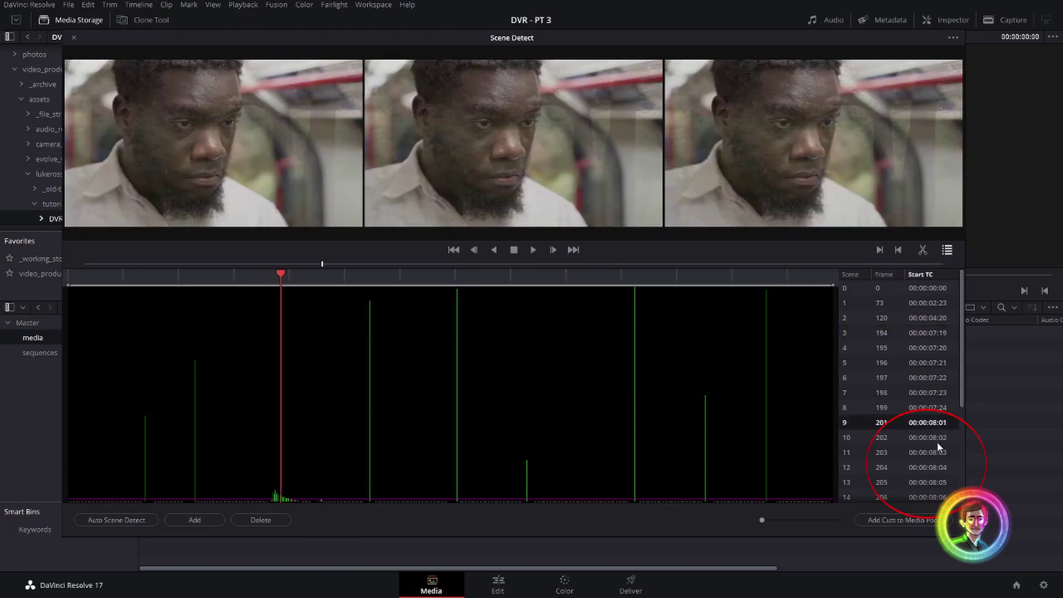
click(919, 438)
click(939, 449)
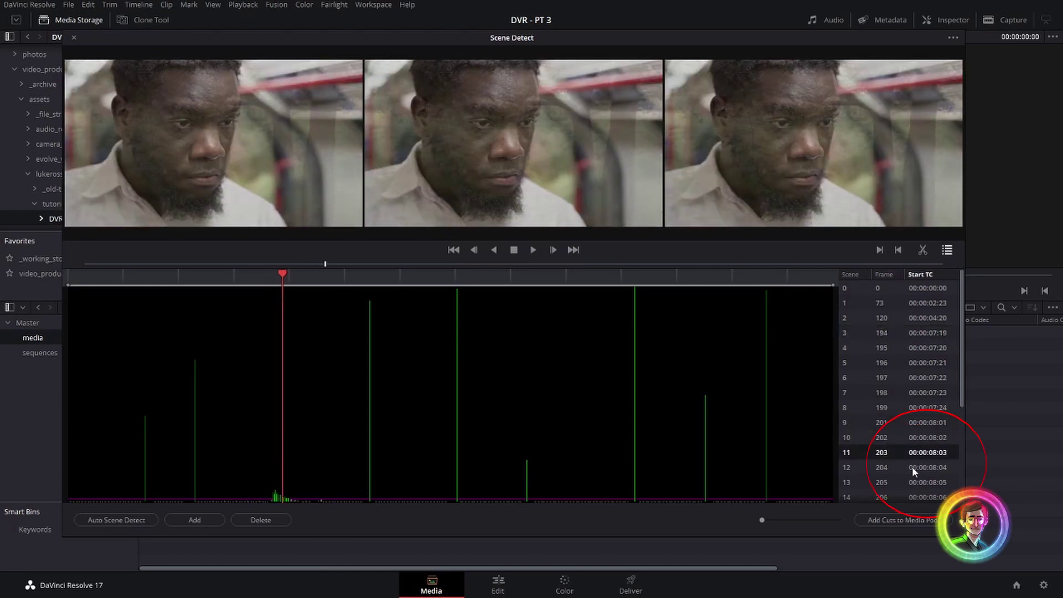
click(911, 466)
click(915, 481)
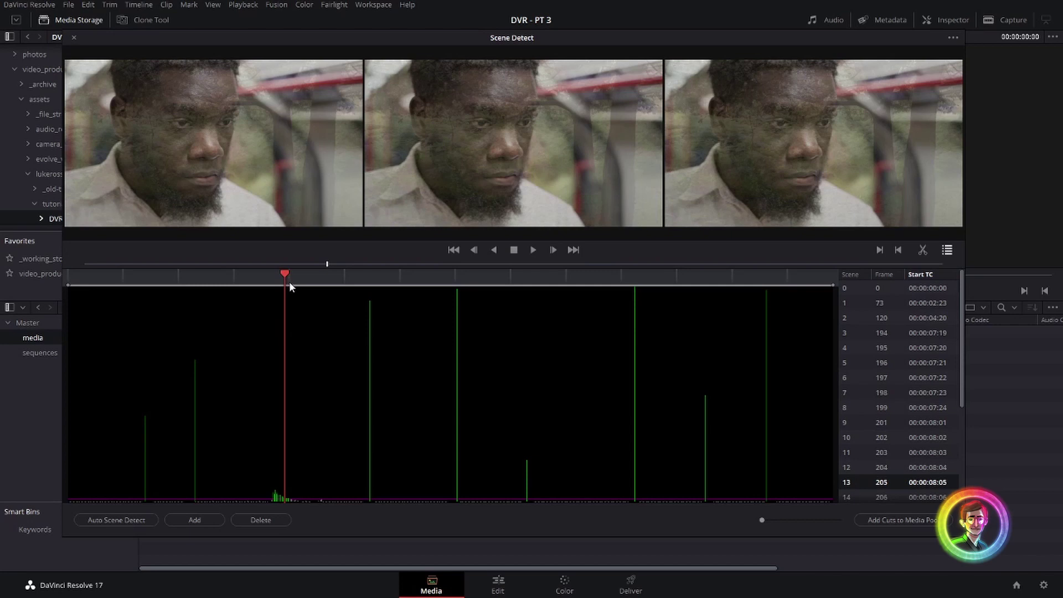
- Set an In point at the dissolve's start and an Out point at its end
drag(289, 280, 264, 277)
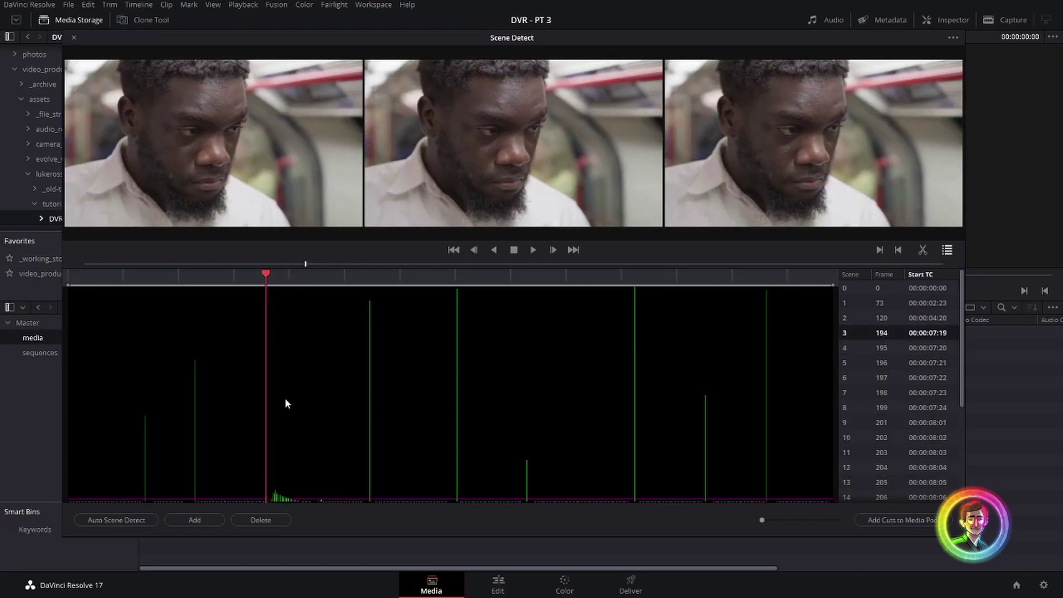
key(i)
drag(274, 274, 297, 274)
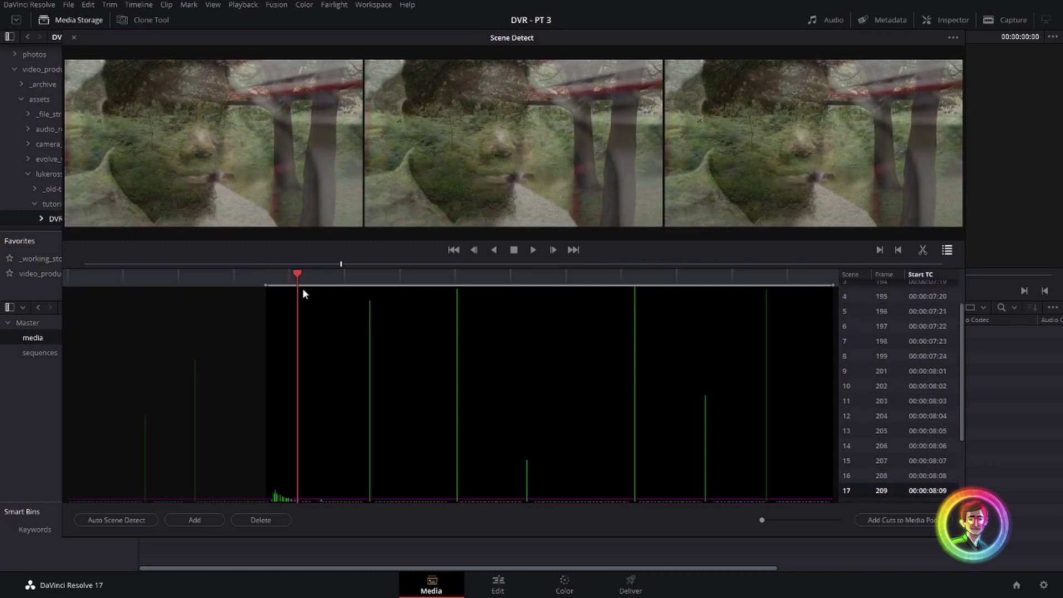
key(o)
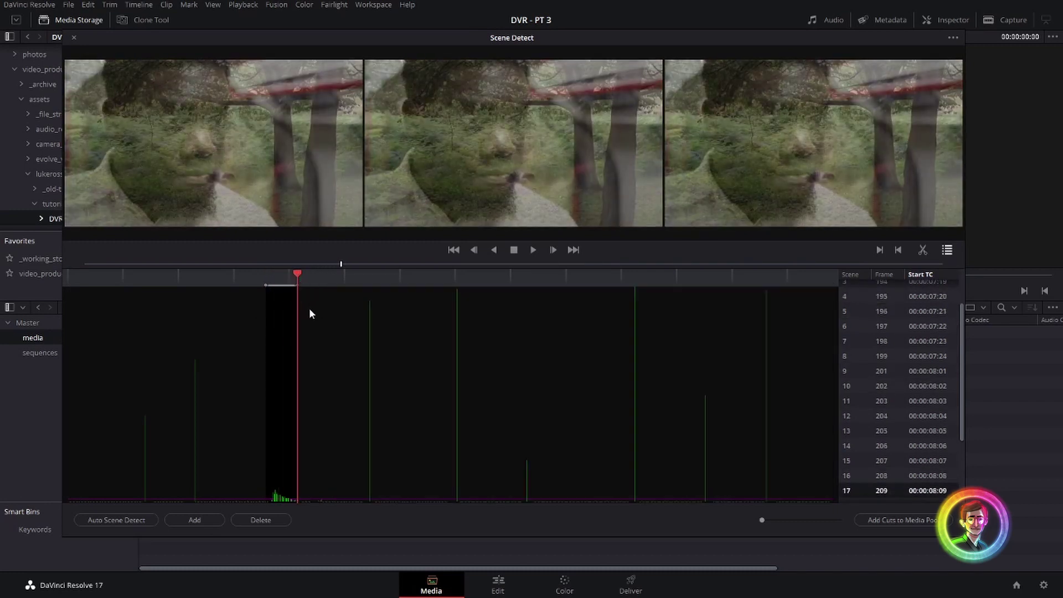
click(923, 251)
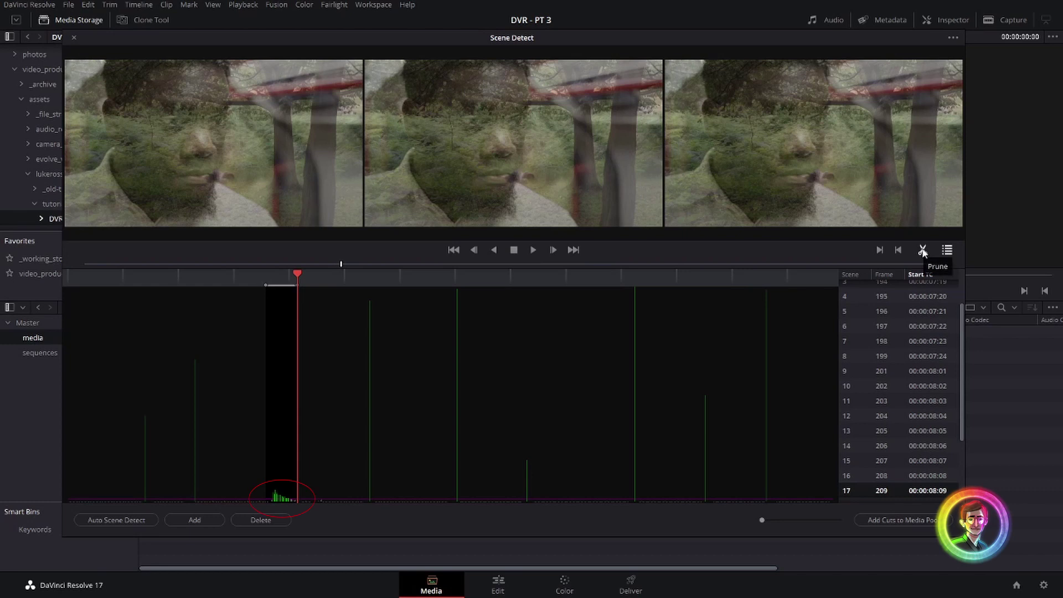
- Prune the short cuts in the marked range and delete the leftover cut at frame 196
click(922, 250)
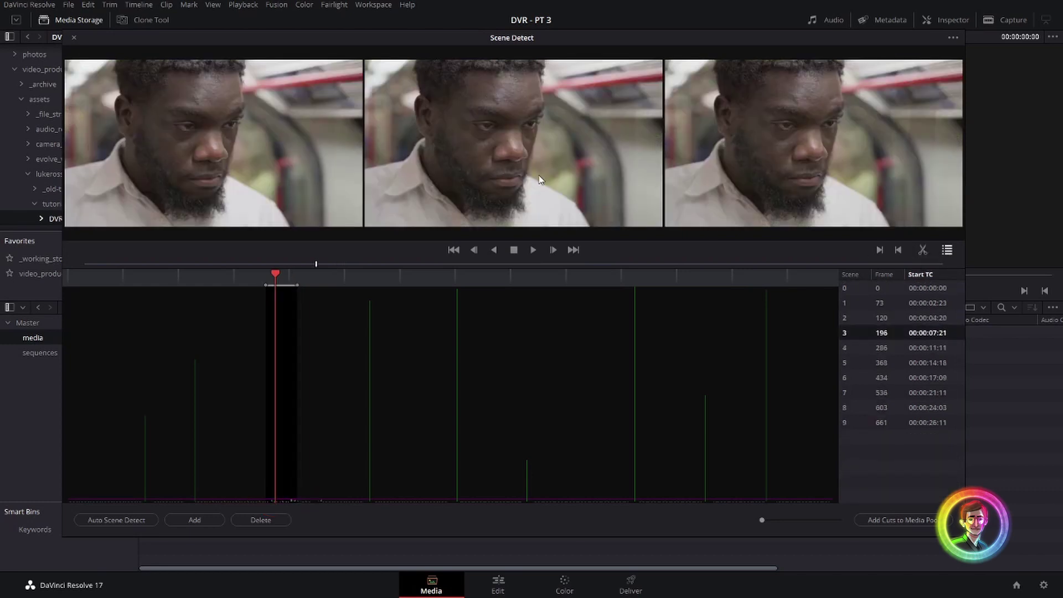
mouse_move(276, 277)
mouse_down()
mouse_move(290, 271)
mouse_move(275, 275)
mouse_up()
key(Delete)
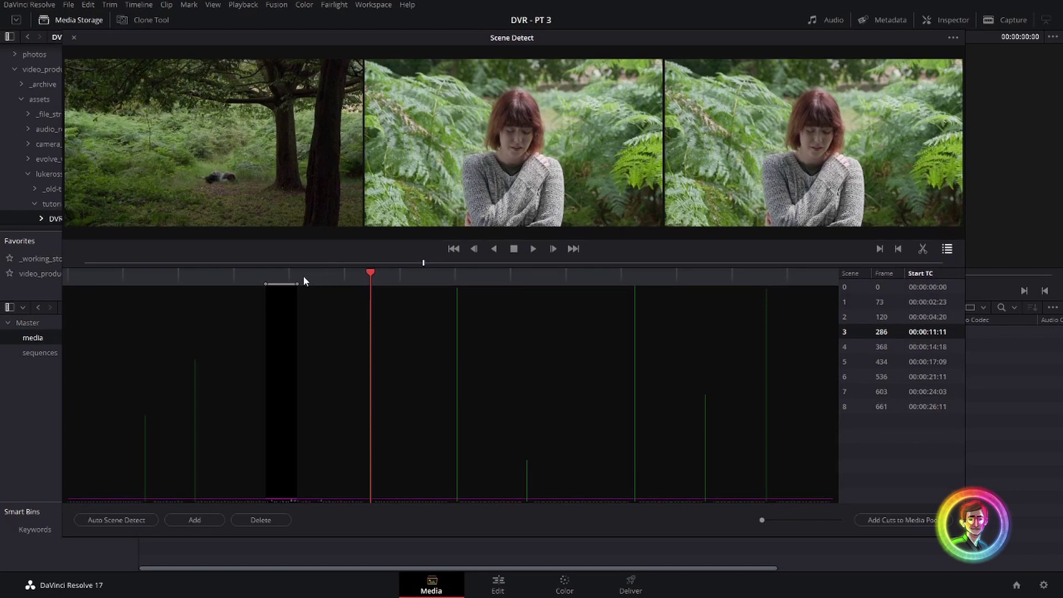
- Add a test cut at frame 211 at the dissolve's end, then delete it again
click(287, 274)
drag(289, 274, 291, 274)
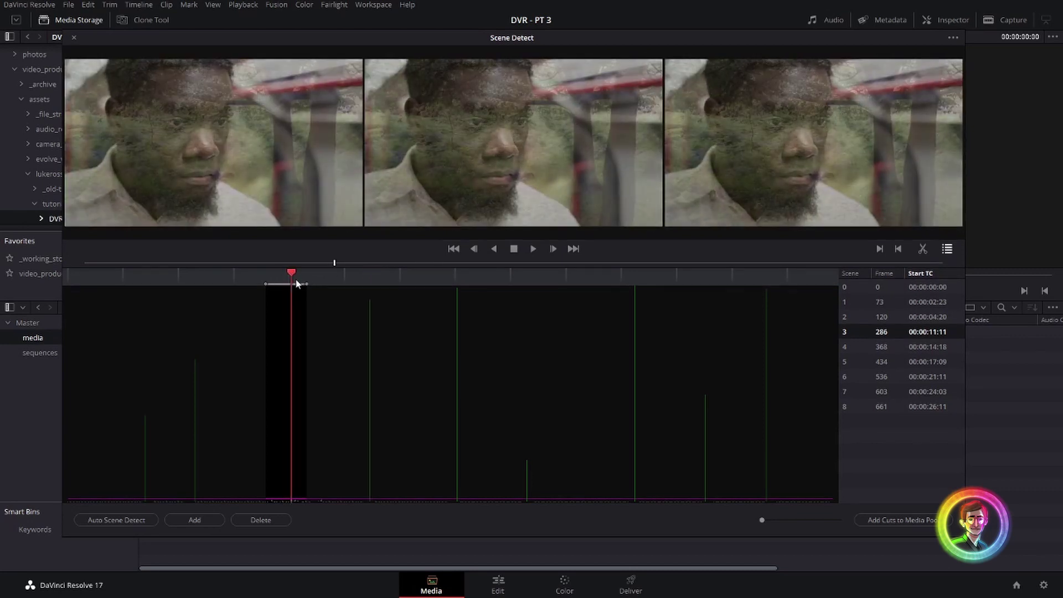
key(Insert)
click(280, 273)
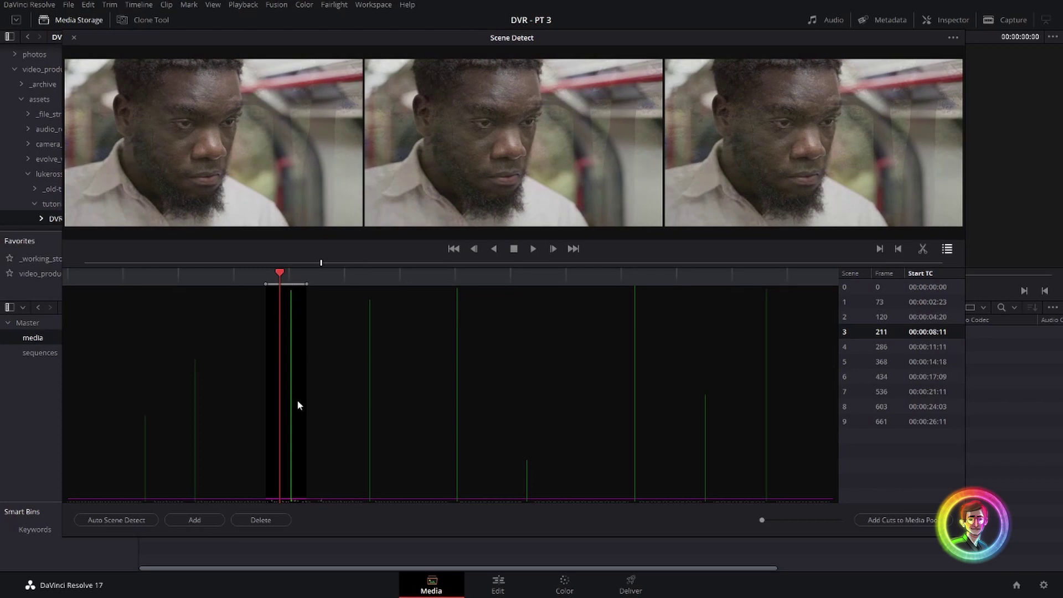
key(Delete)
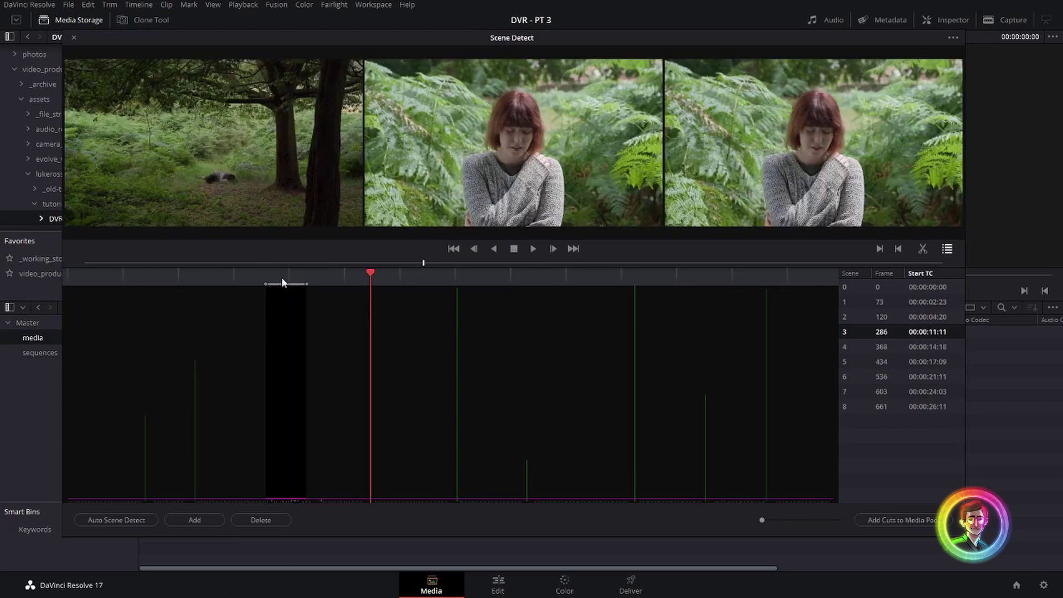
- Clear the In/Out marks with Reset Marks and raise the detection threshold back up
click(953, 38)
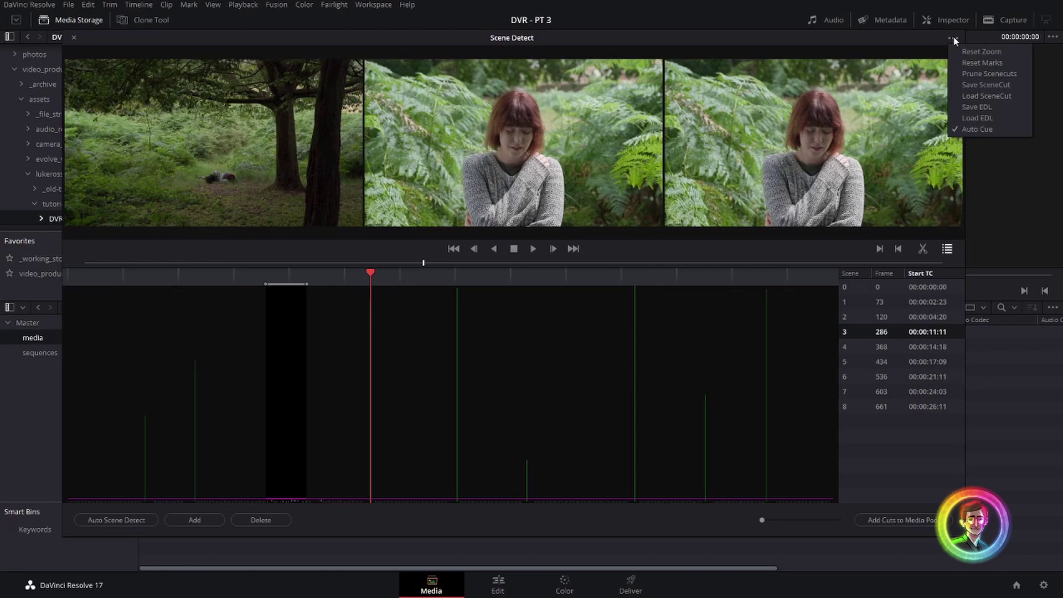
click(982, 63)
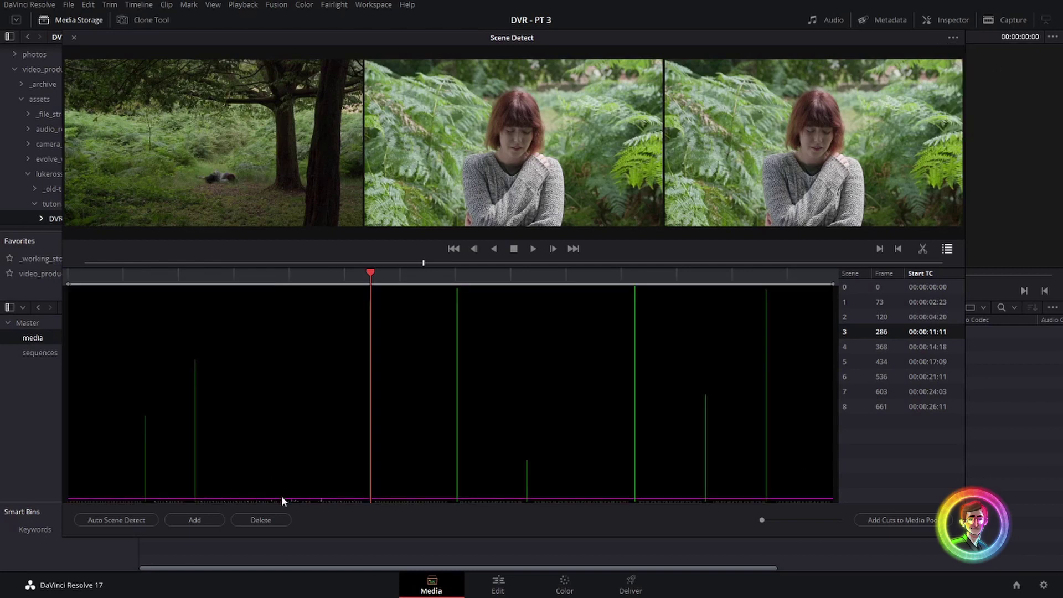
drag(282, 495, 293, 470)
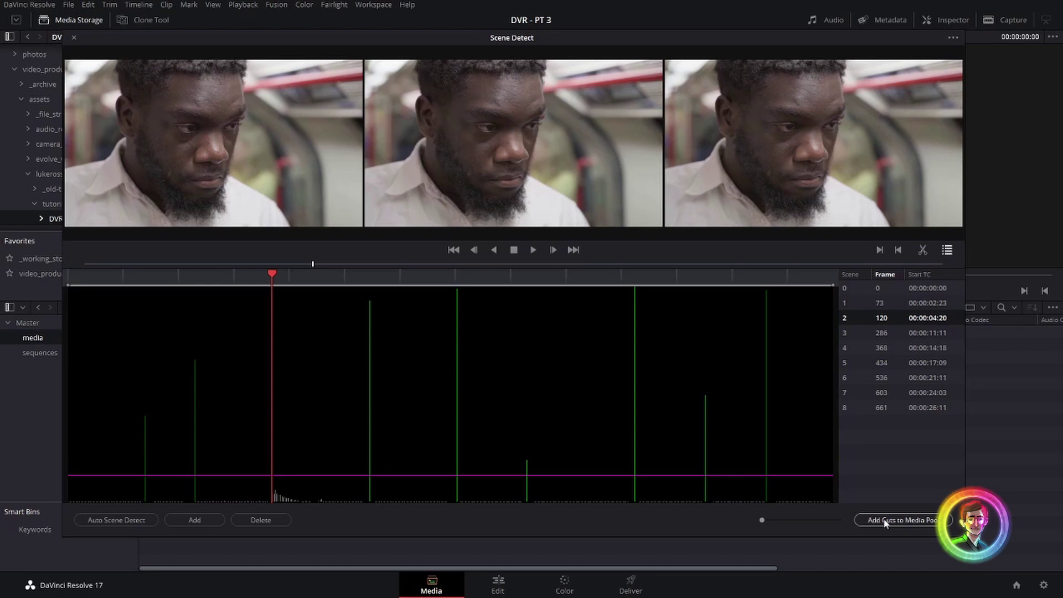
- Add the nine detected shots to the media pool, then reopen Scene Cut Detection on the original clip
click(953, 38)
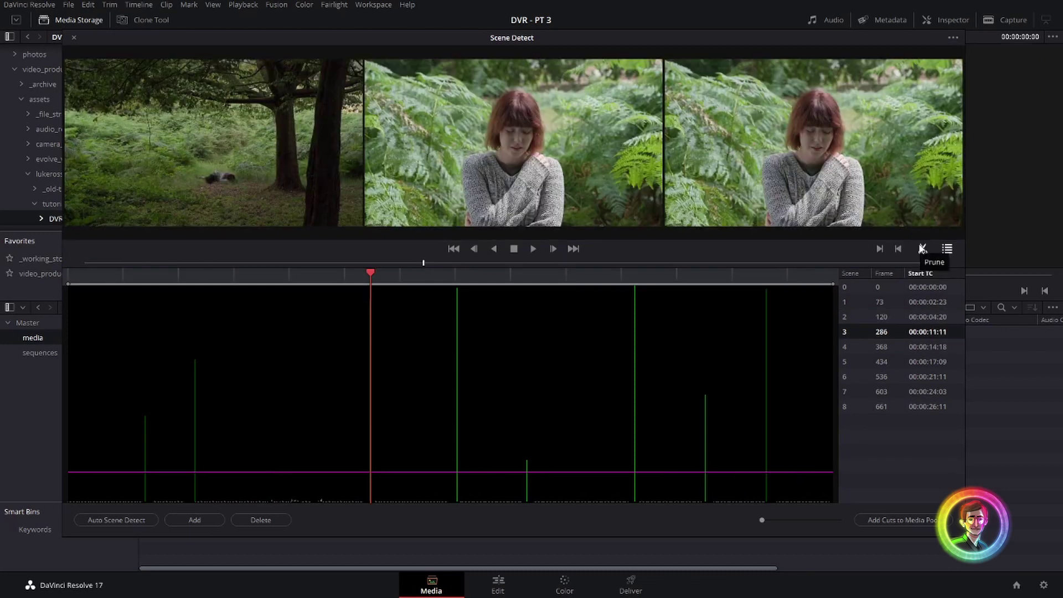
click(903, 521)
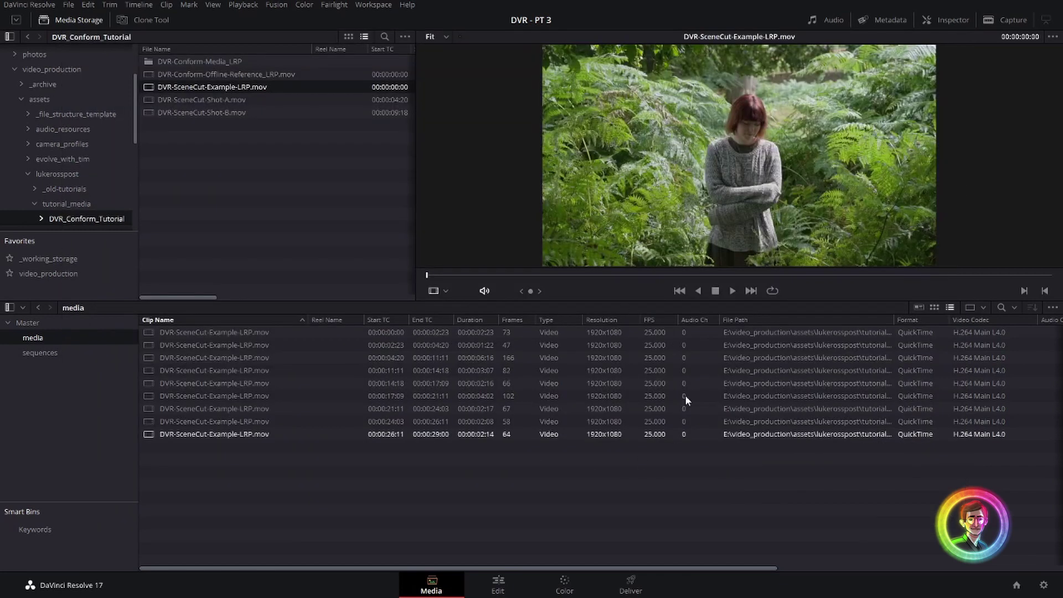
right_click(252, 87)
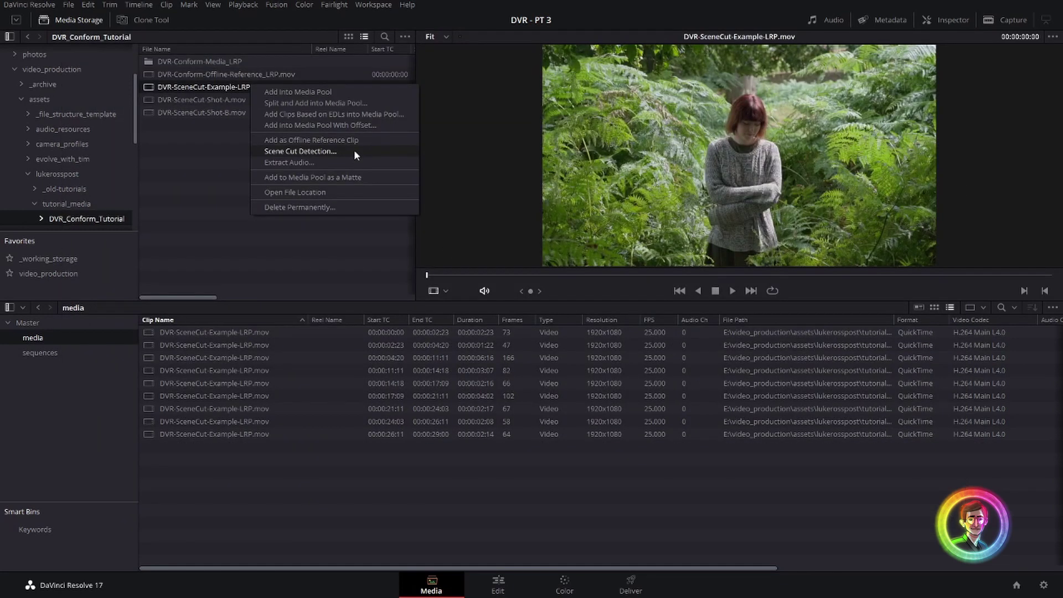
click(355, 154)
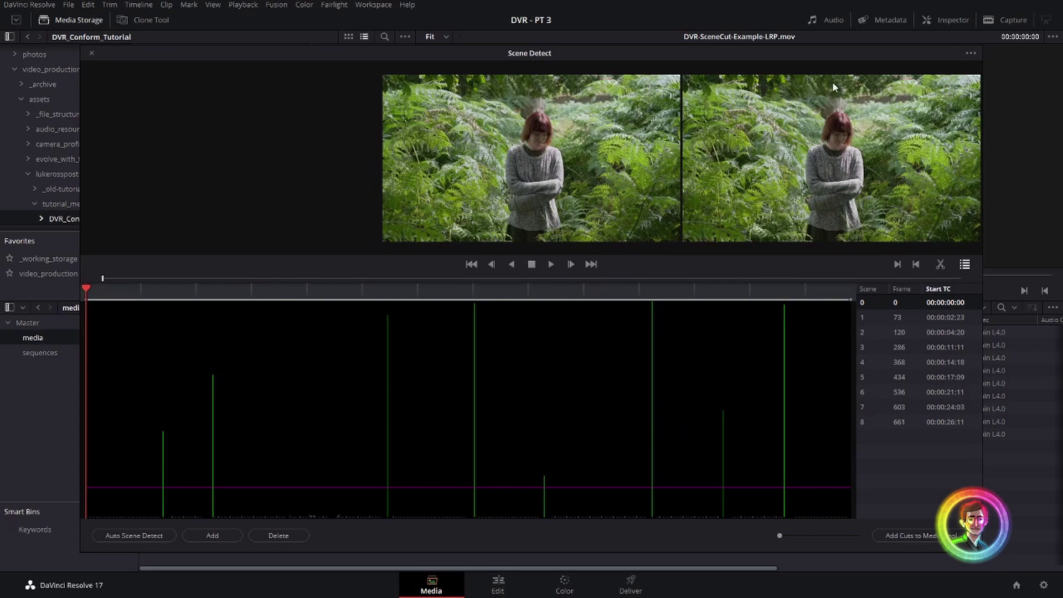
click(970, 53)
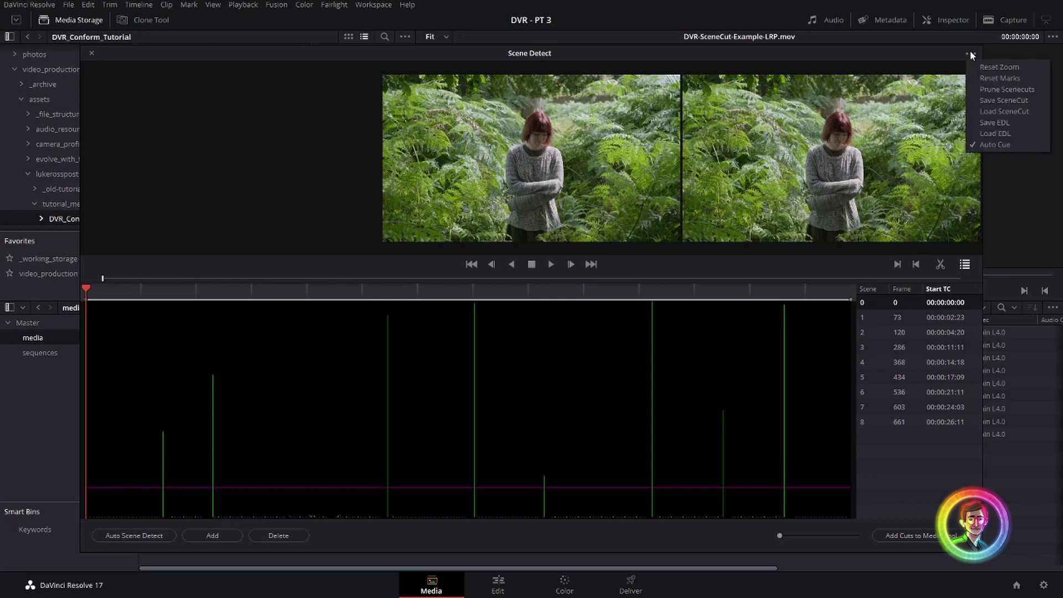
click(203, 55)
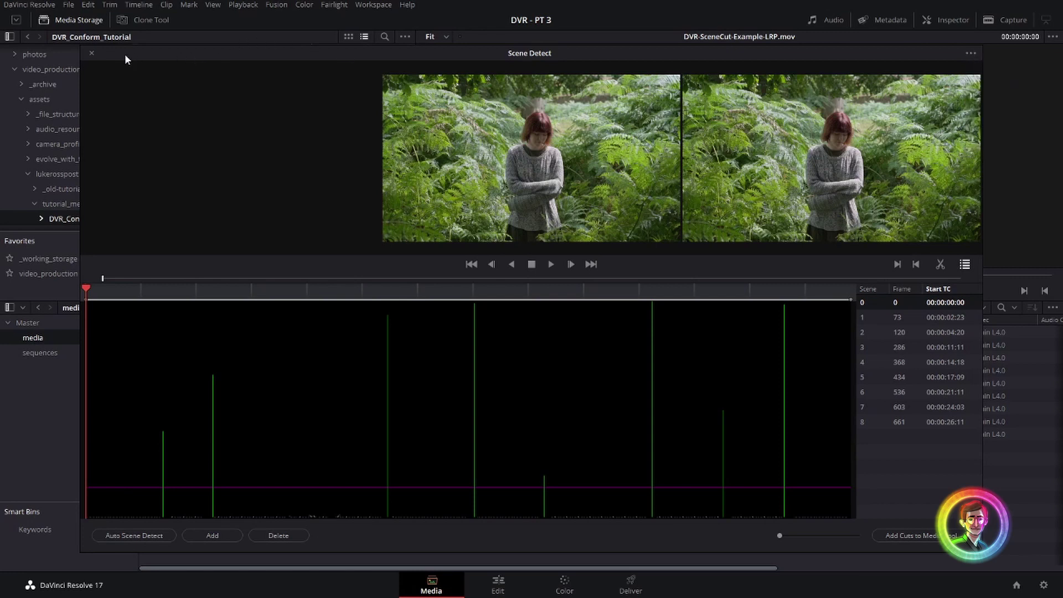
- Create a new timeline named 'Test Scene Cut' from all nine shot clips
click(92, 54)
click(184, 331)
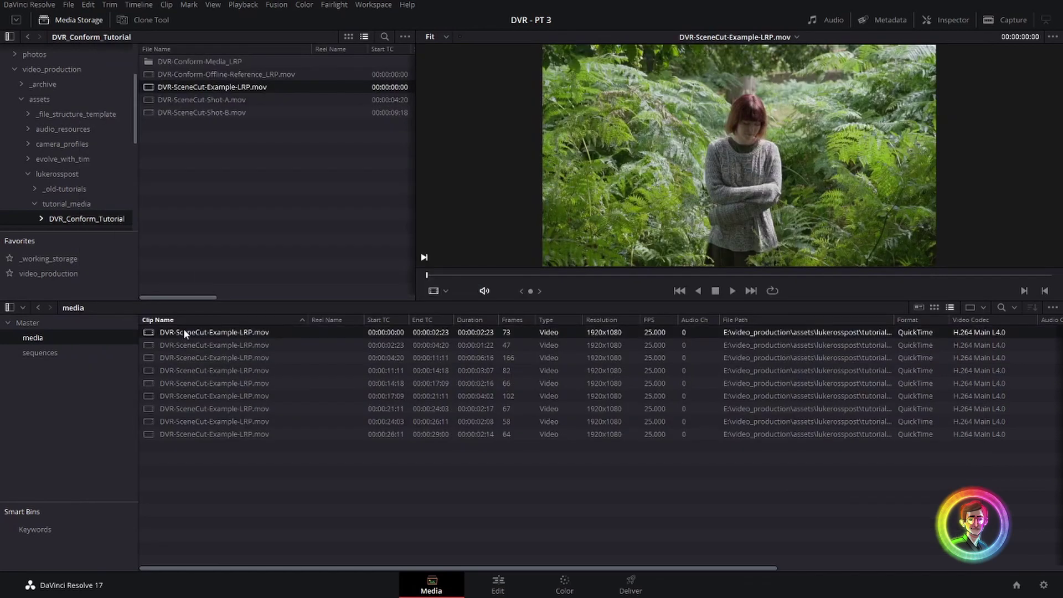
shift+click(185, 433)
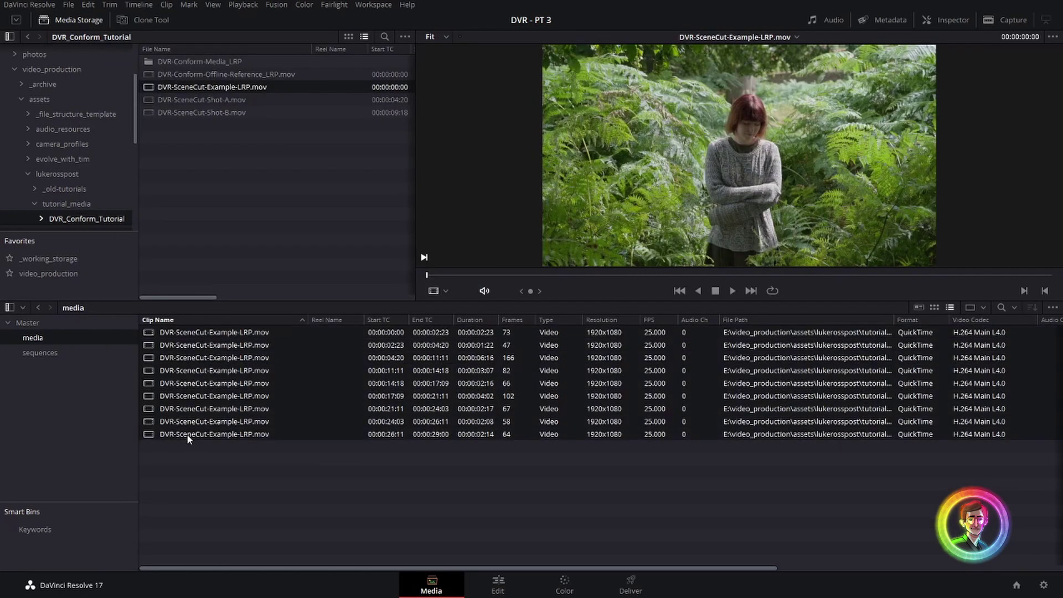
right_click(185, 353)
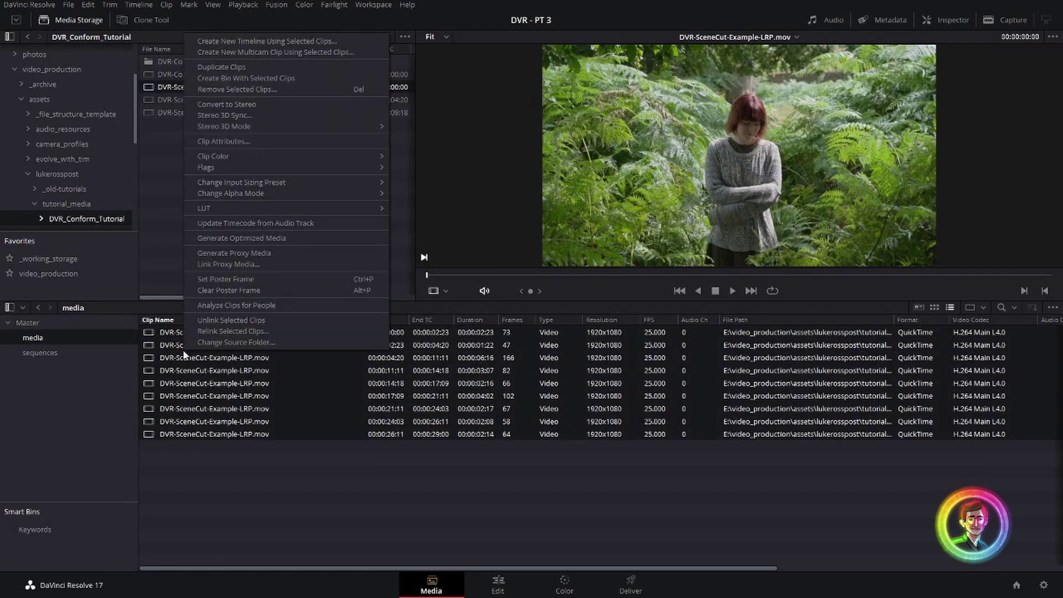
click(277, 41)
text(Test S)
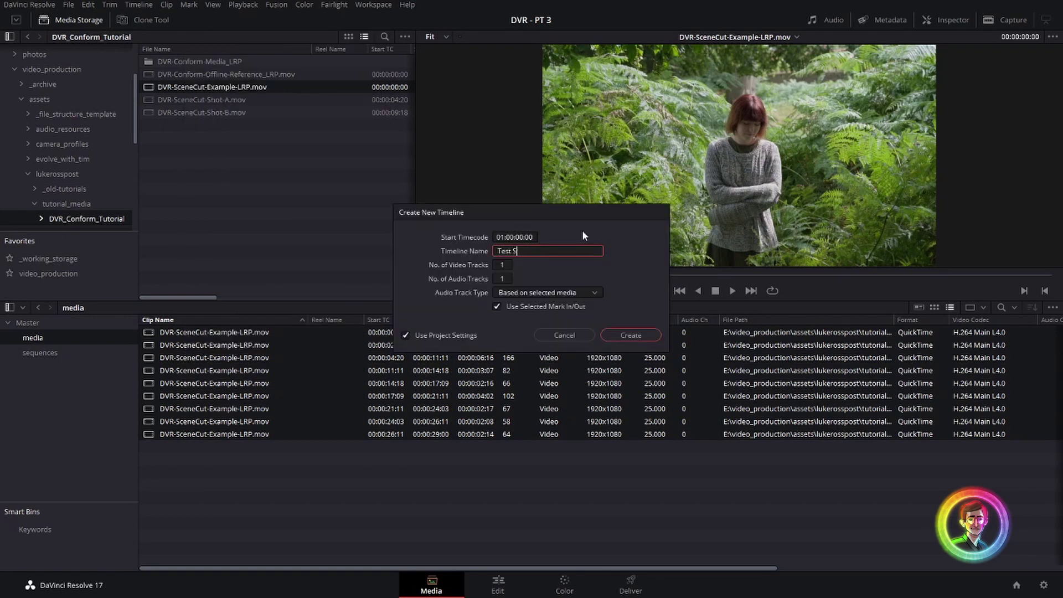
text(cene Cut)
key(Return)
- File the timeline in the sequences bin, open it zoomed in, and review the dissolve near eight seconds
drag(183, 447, 43, 354)
click(40, 353)
double_click(155, 333)
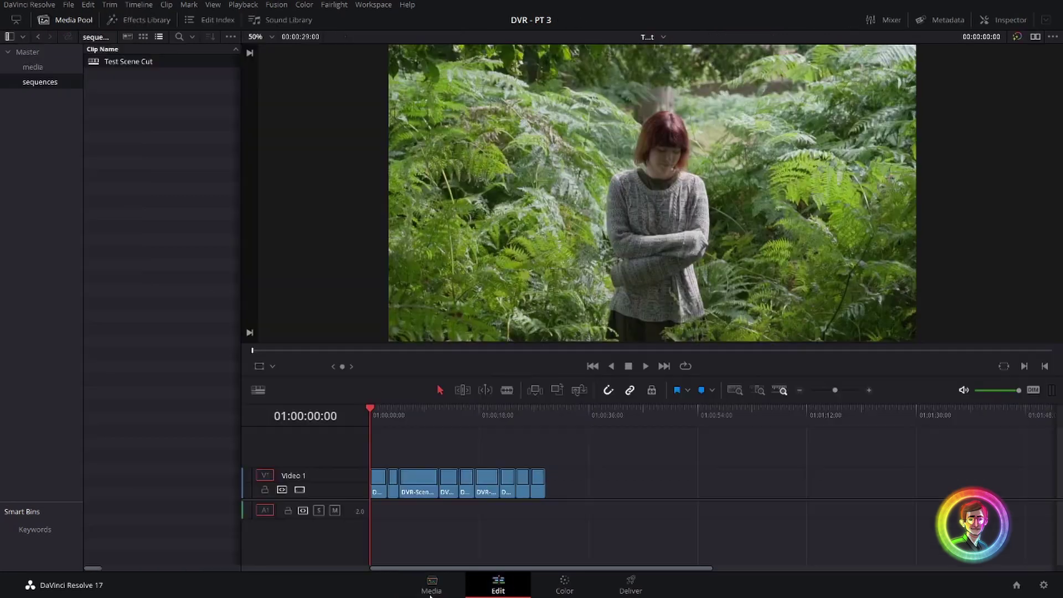
key(ctrl+equal)
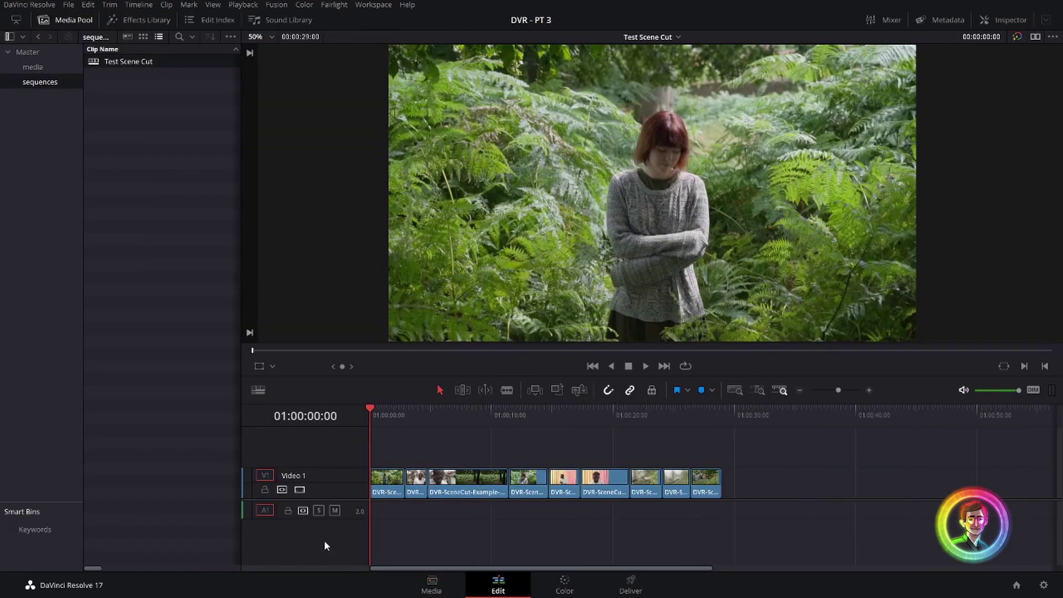
key(ctrl+equal)
drag(399, 411, 573, 445)
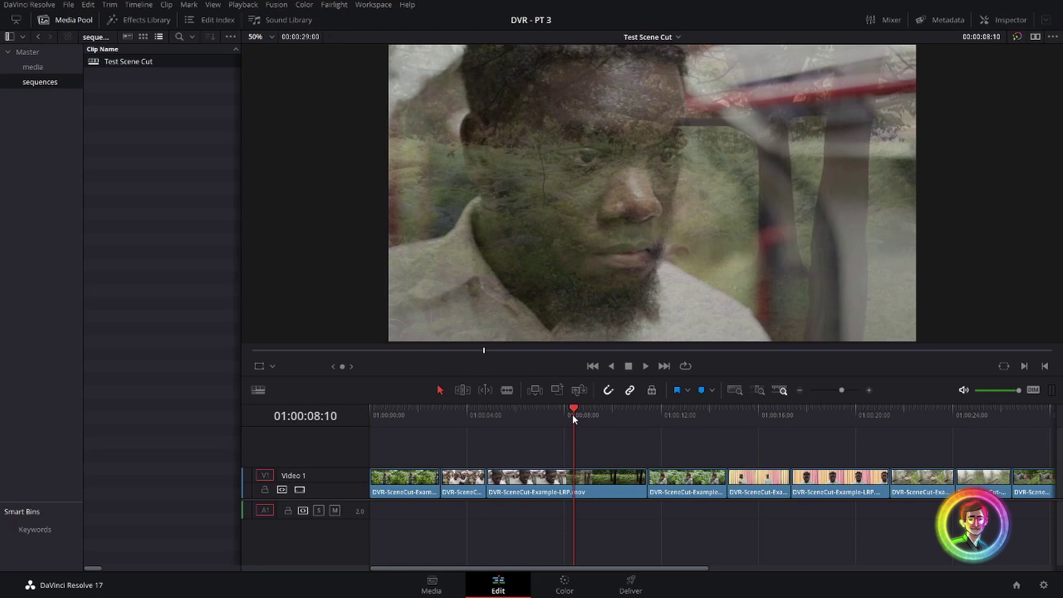
drag(573, 414, 636, 415)
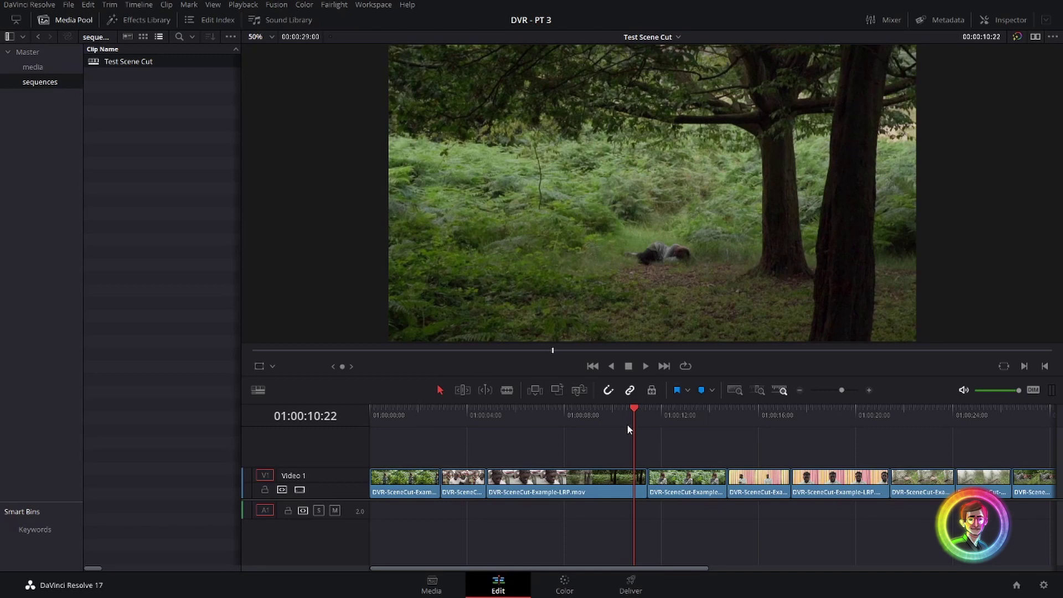
- Create an _additional-media bin inside media holding the Shot-A and Shot-B clips
click(450, 587)
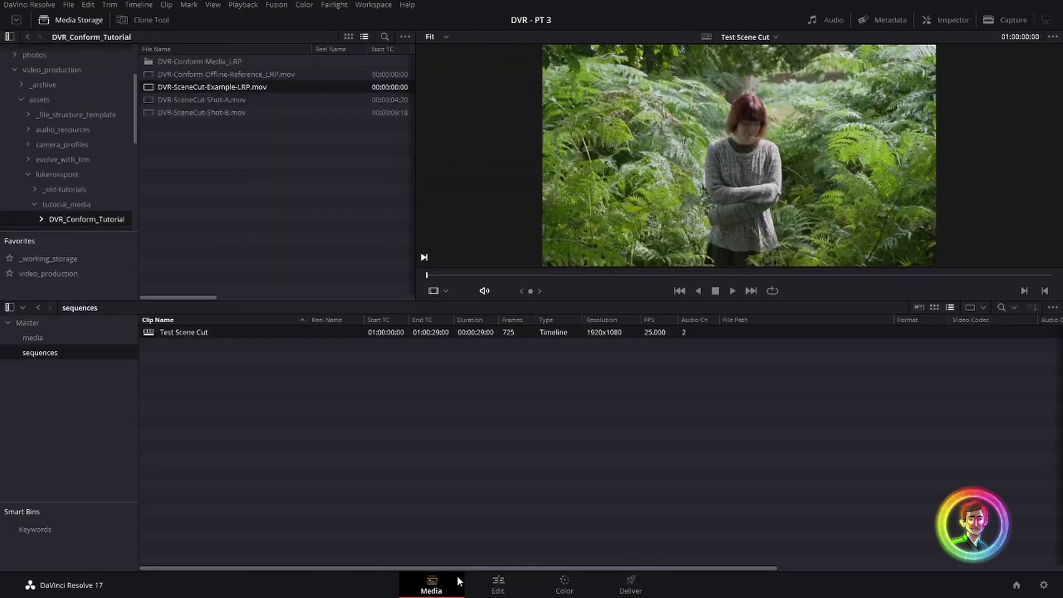
click(246, 100)
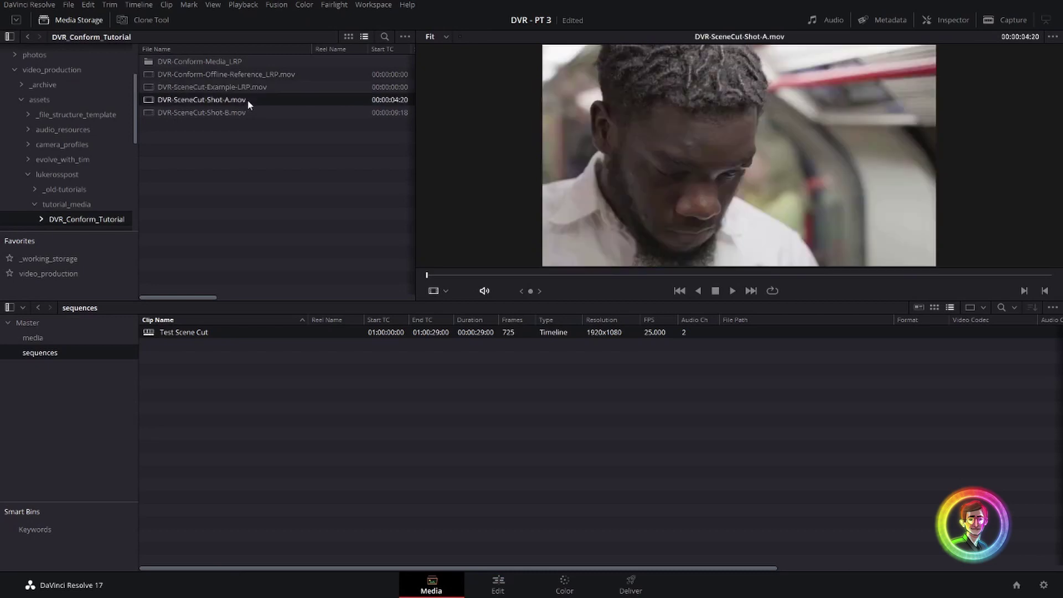
click(266, 113)
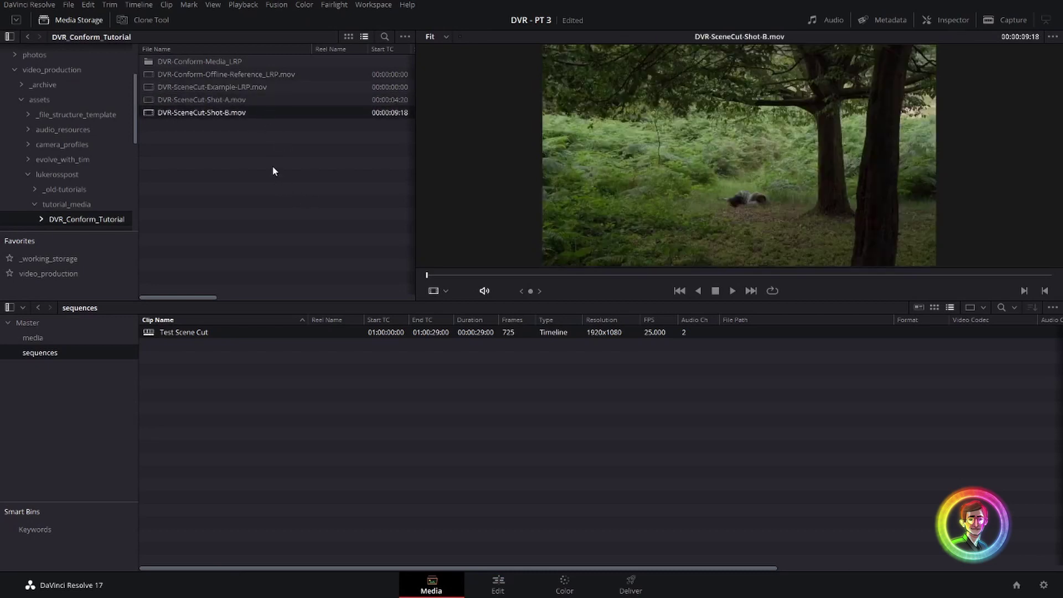
click(54, 339)
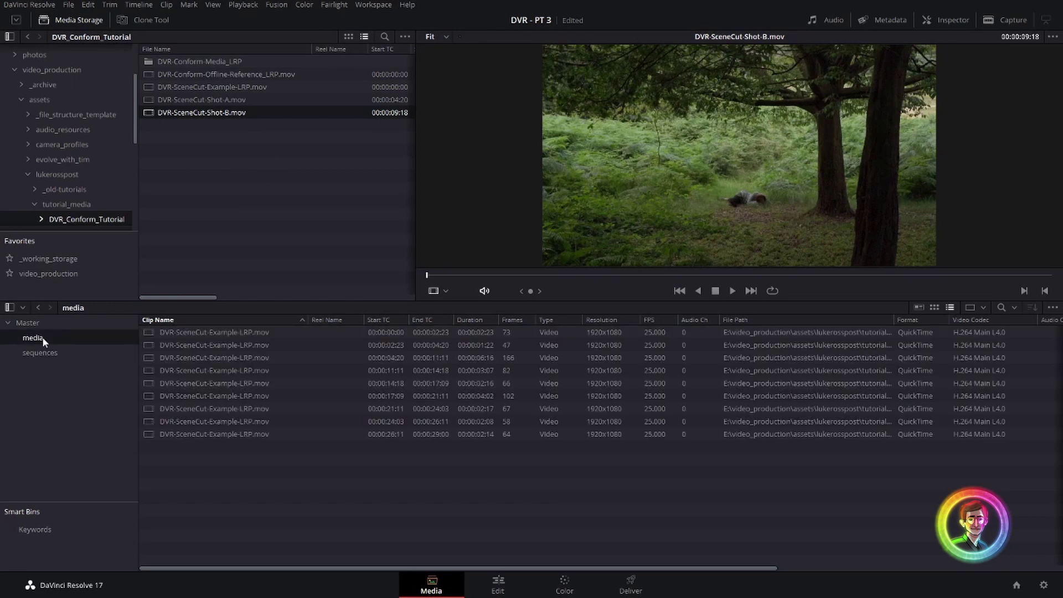
right_click(42, 337)
click(85, 378)
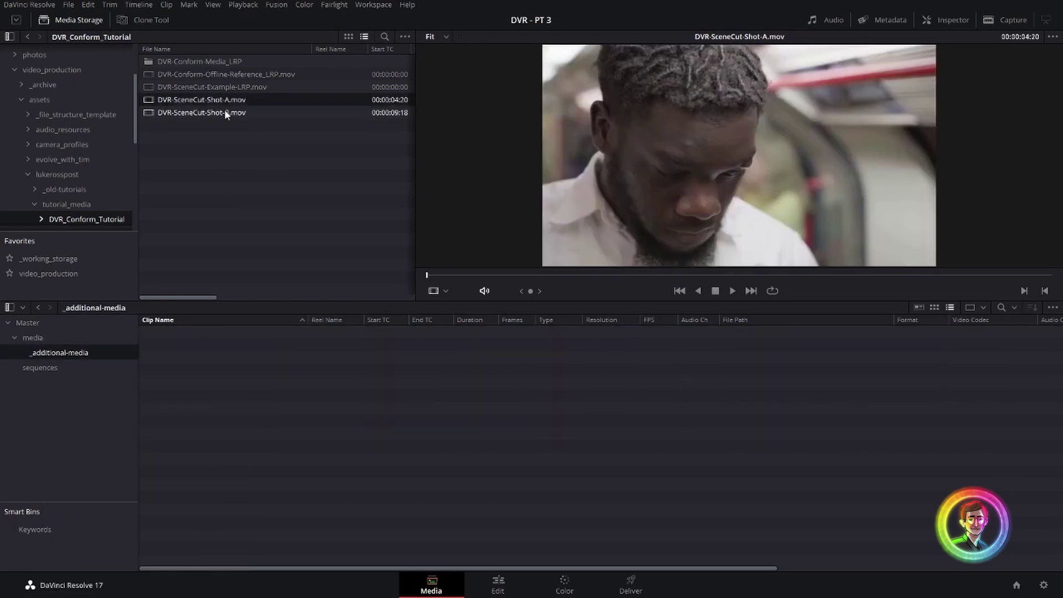
shift+click(226, 111)
drag(237, 104, 289, 347)
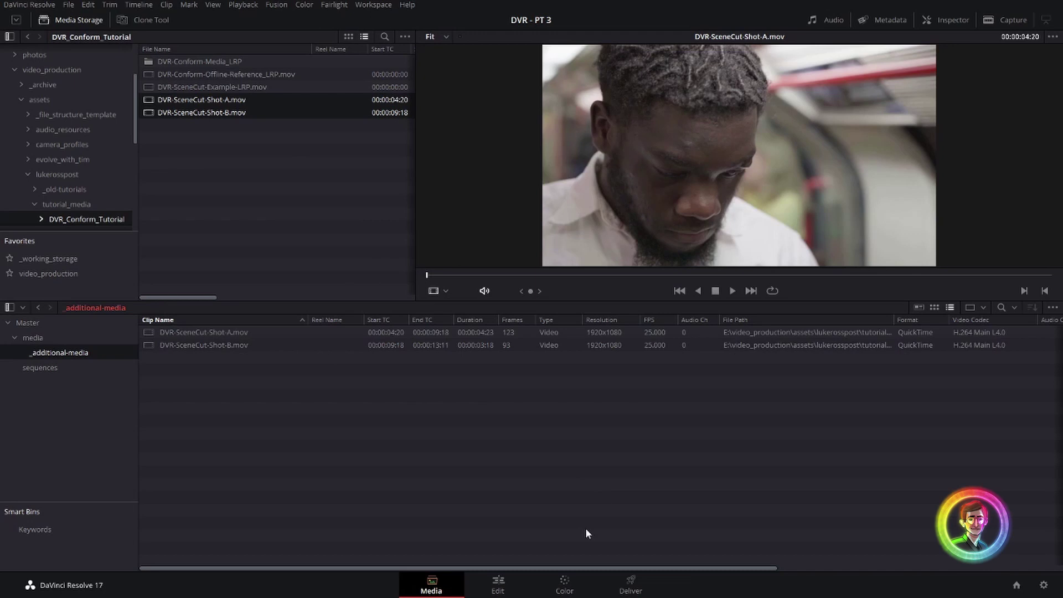
- Stack Shot-A on Video 2 and Shot-B on Video 3 with a 50-frame cross dissolve, then play it back
click(517, 581)
drag(190, 66, 498, 443)
drag(149, 74, 555, 460)
right_click(561, 468)
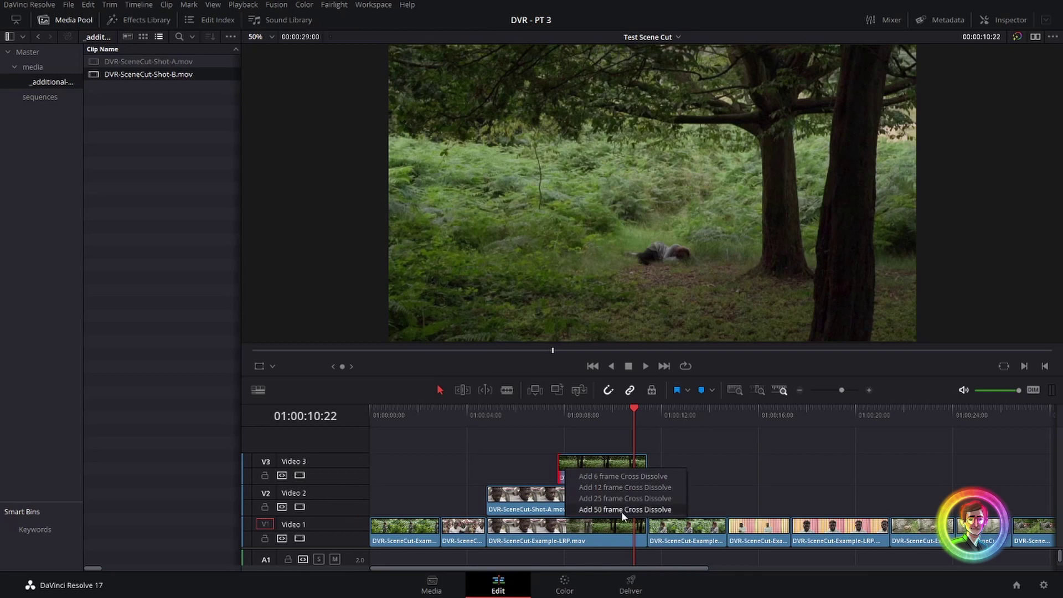
click(621, 509)
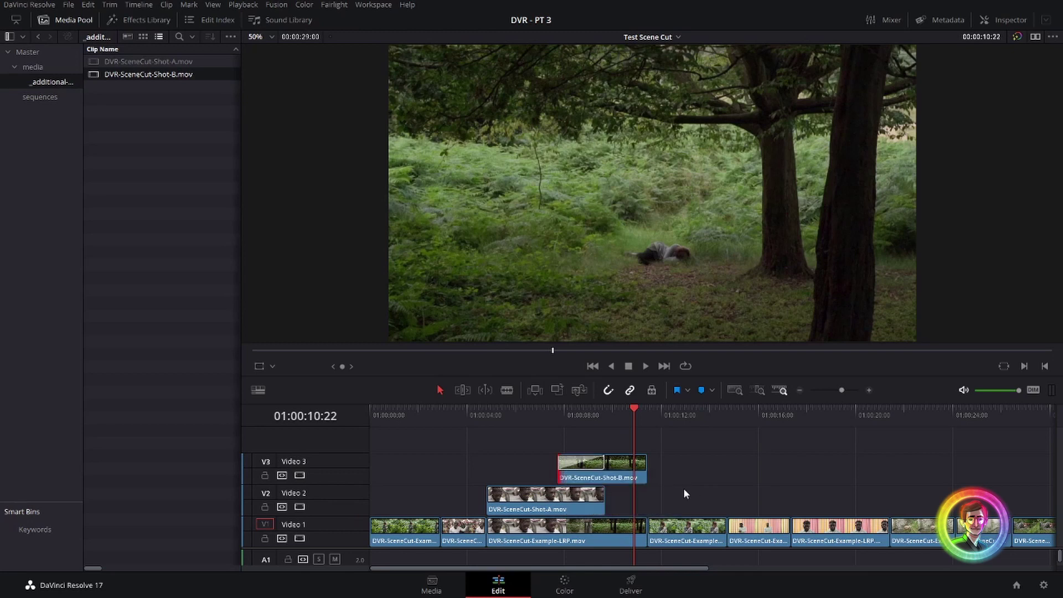
click(547, 415)
key(space)
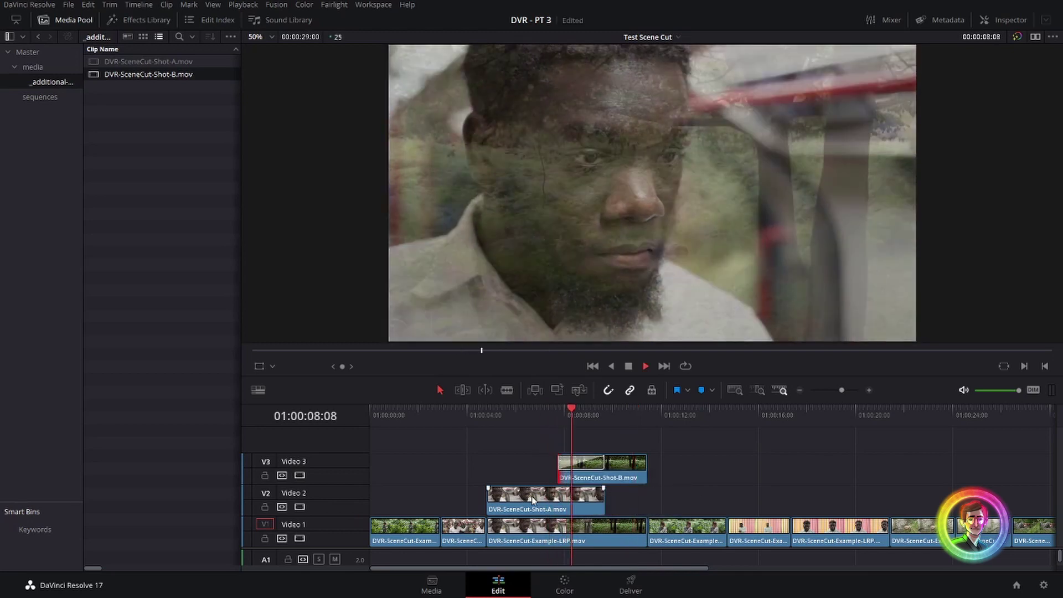
key(space)
- Delete the old dissolve clip on Video 1 and move Shot-A and Shot-B down one track
click(553, 526)
key(Delete)
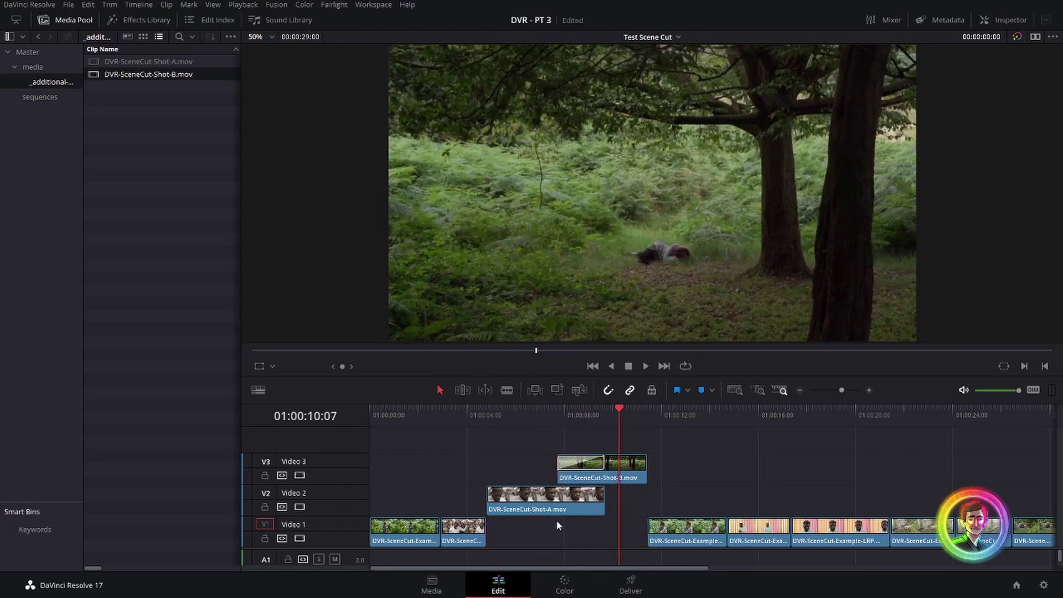
drag(562, 487, 585, 485)
key(alt+Down)
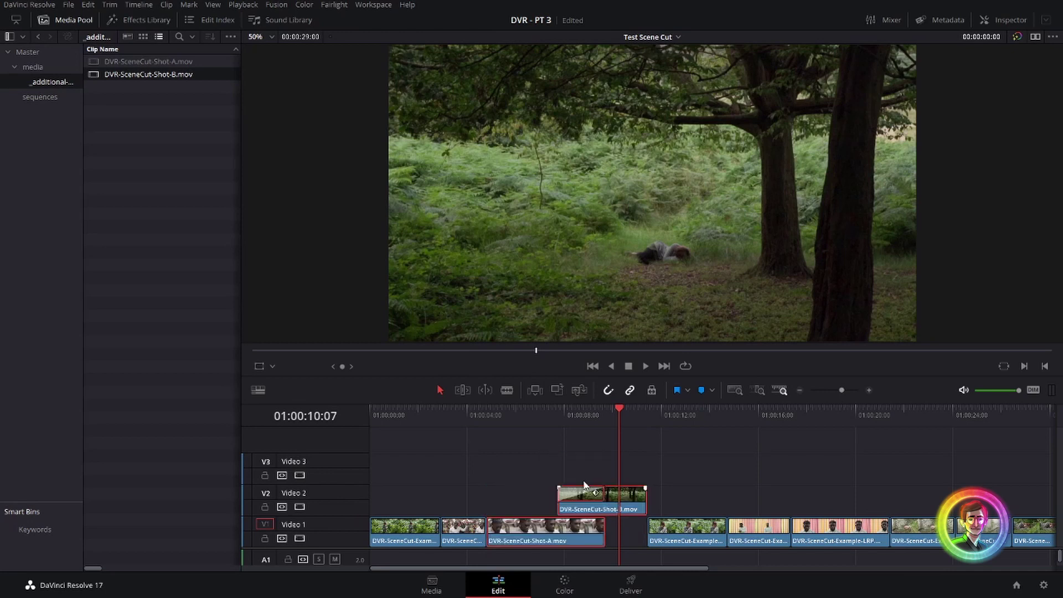
key(shift+6)
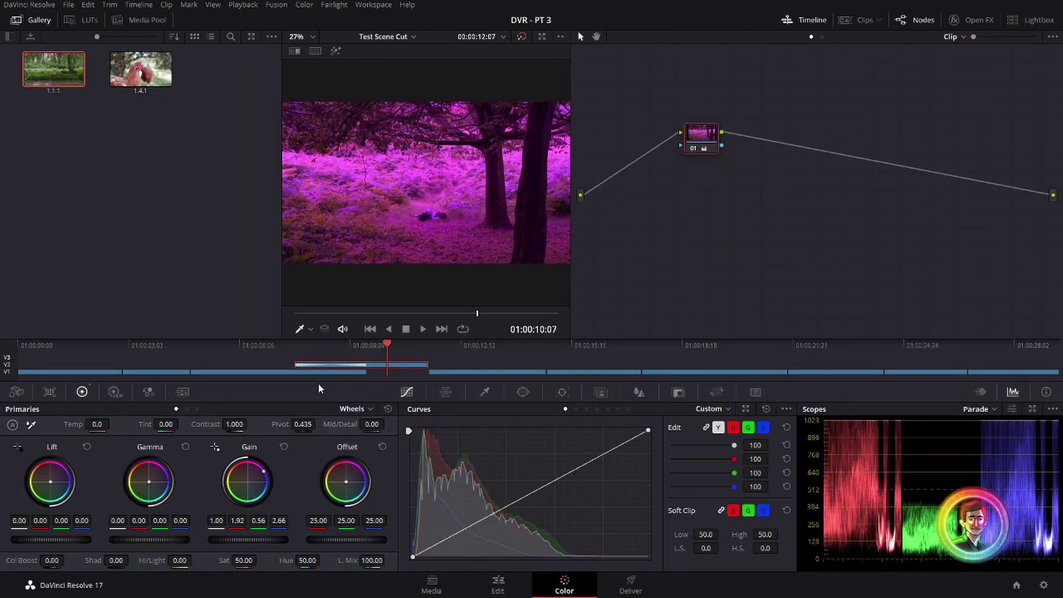
- Review Shot-A's teal grade, then play the dissolve into magenta Shot-B on the Edit page
click(278, 353)
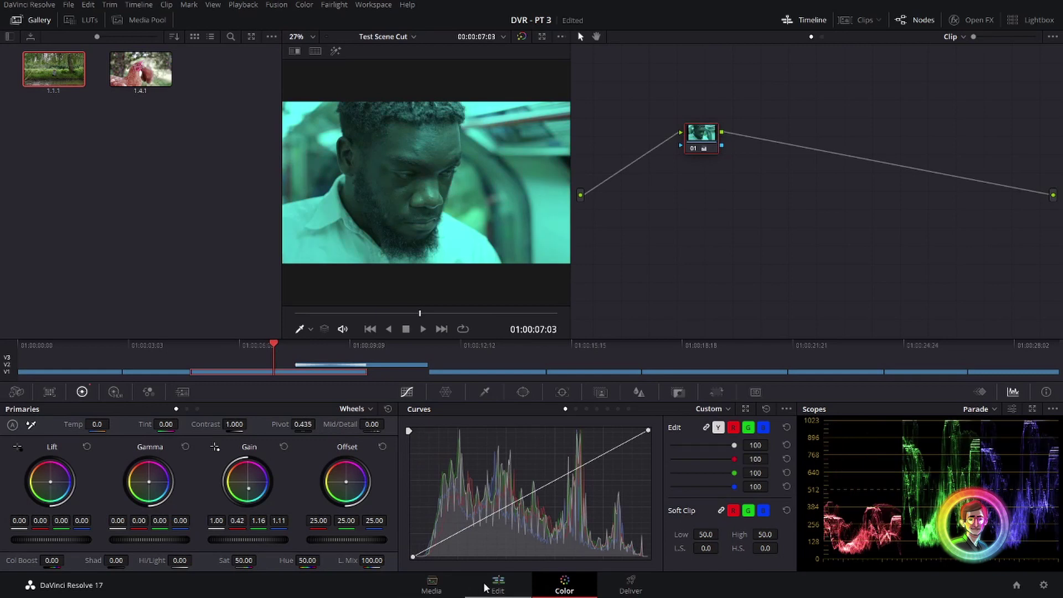
click(498, 585)
key(space)
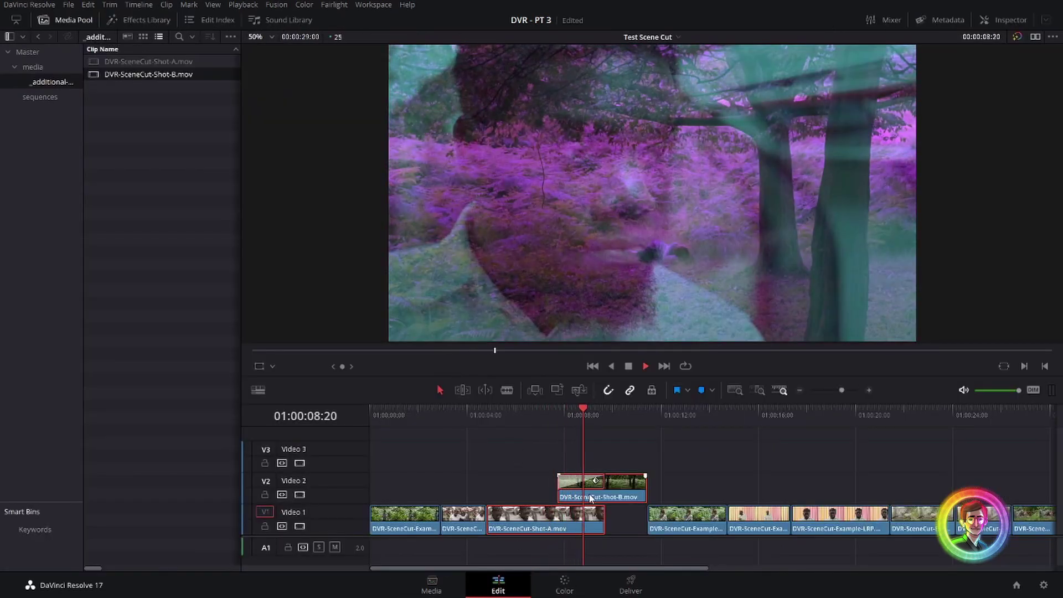
key(space)
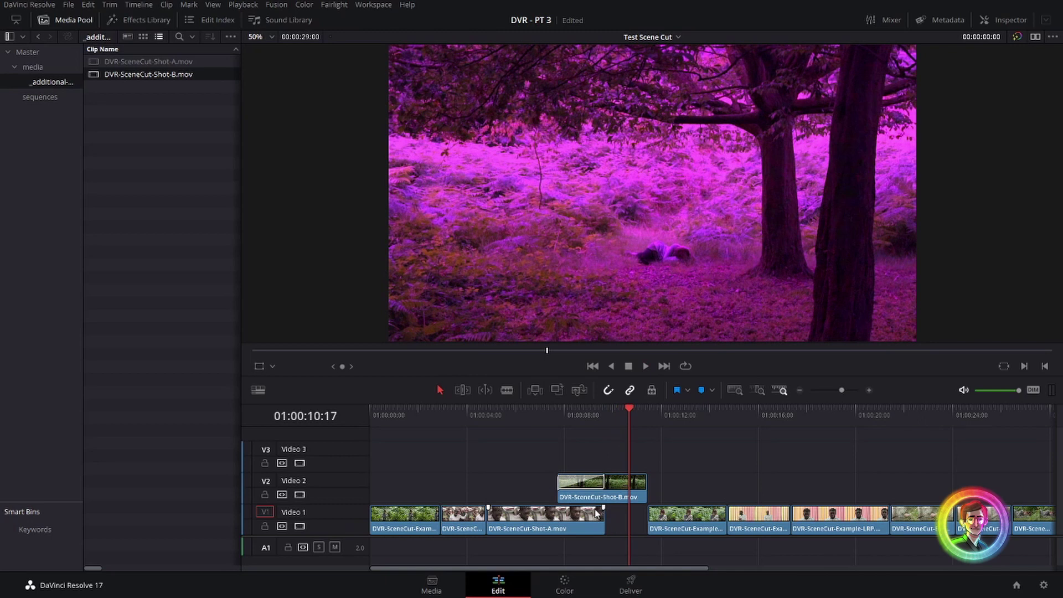
key(ctrl+minus)
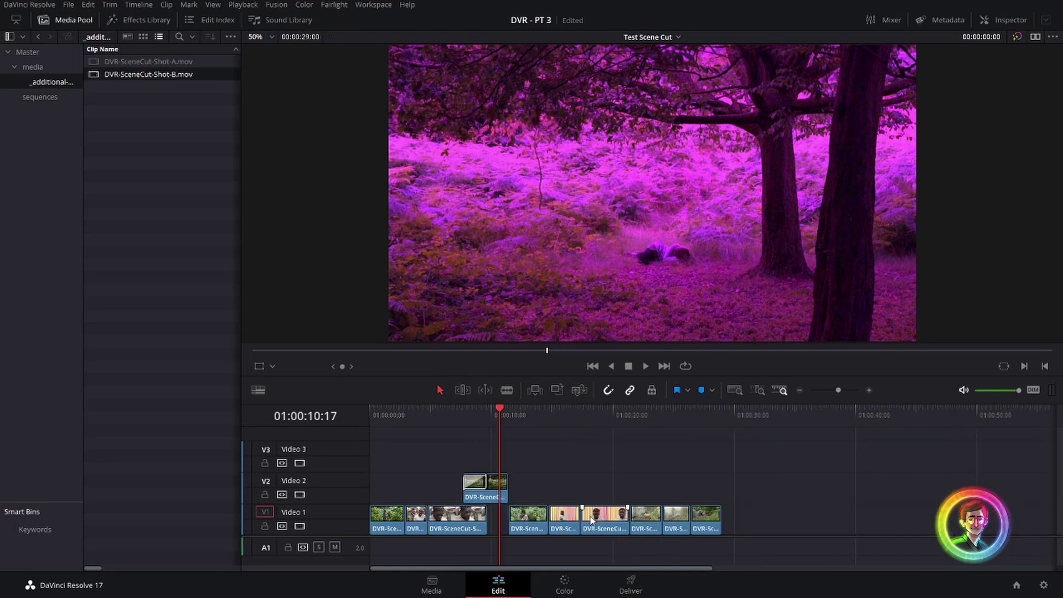